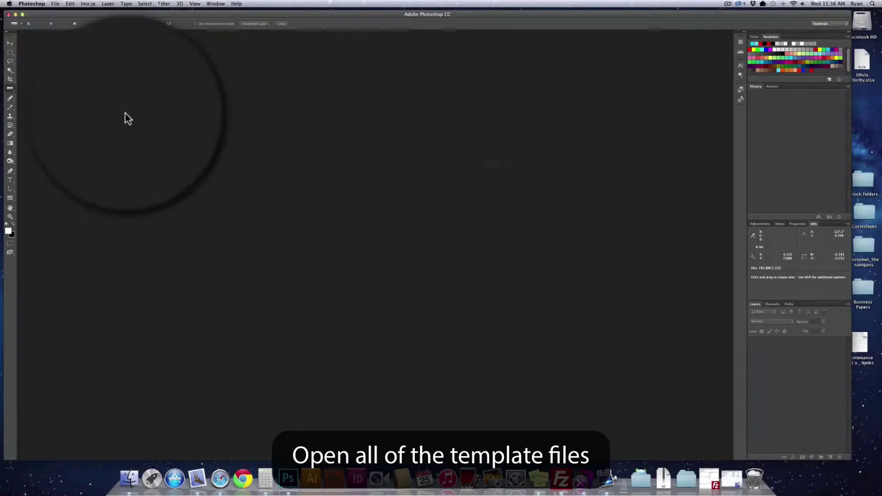
# Step: Open the Grand Caravan SXT Back, Driver, Front, Passenger and Roof TIFFs from Dodge > Full Size Templates
pyautogui.hotkey('ctrl', 'o')
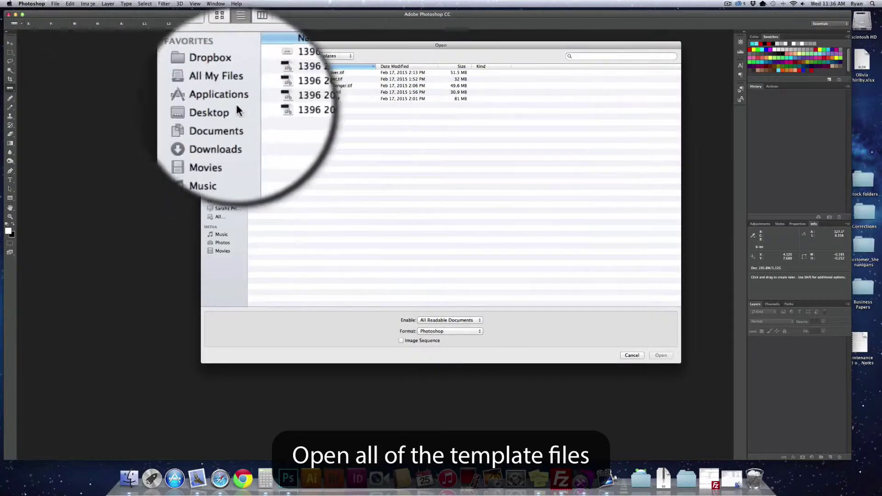
pyautogui.click(222, 103)
pyautogui.click(258, 263)
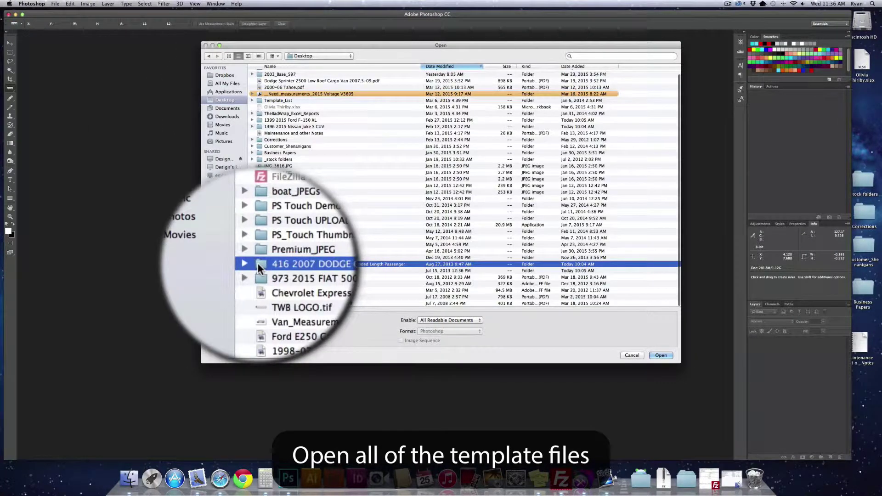
pyautogui.doubleClick(257, 263)
pyautogui.click(253, 72)
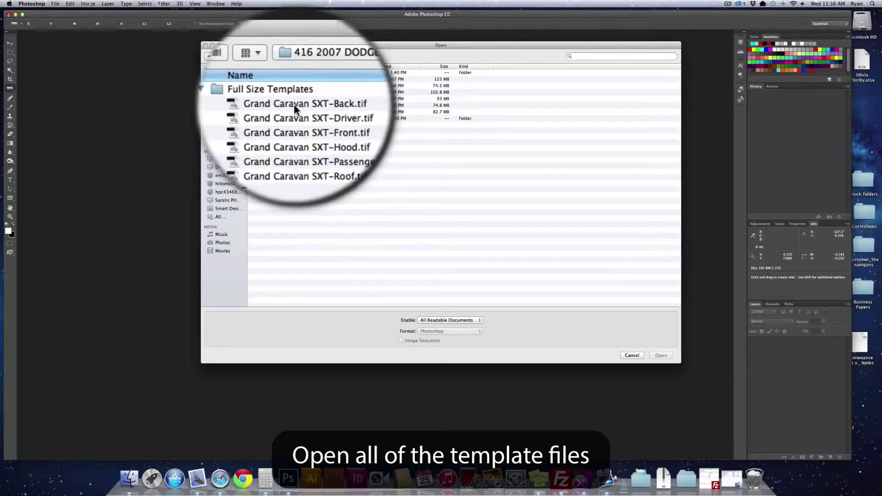
pyautogui.click(276, 79)
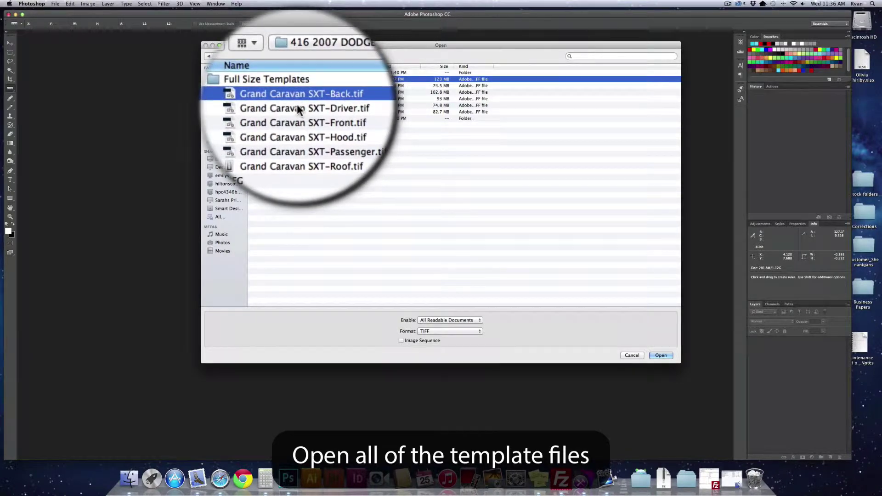
pyautogui.keyDown('shift'); pyautogui.click(297, 106); pyautogui.keyUp('shift')
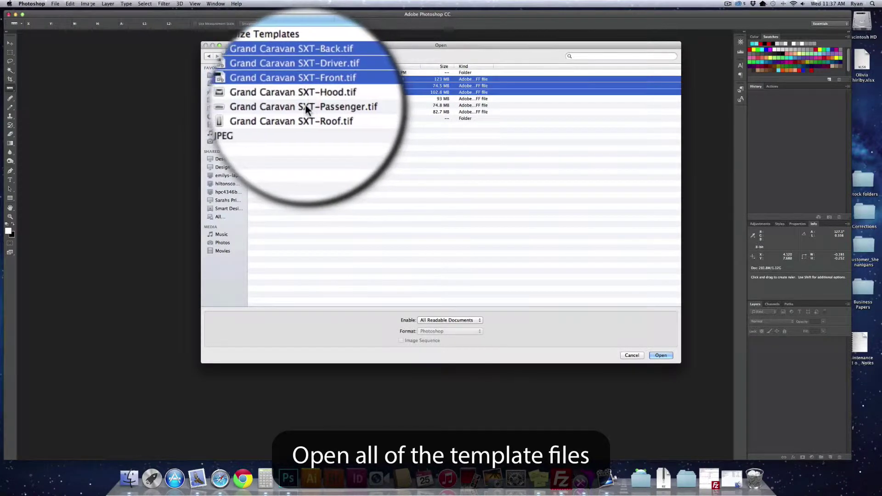
pyautogui.keyDown('super'); pyautogui.click(299, 106); pyautogui.keyUp('super')
pyautogui.keyDown('super'); pyautogui.click(304, 112); pyautogui.keyUp('super')
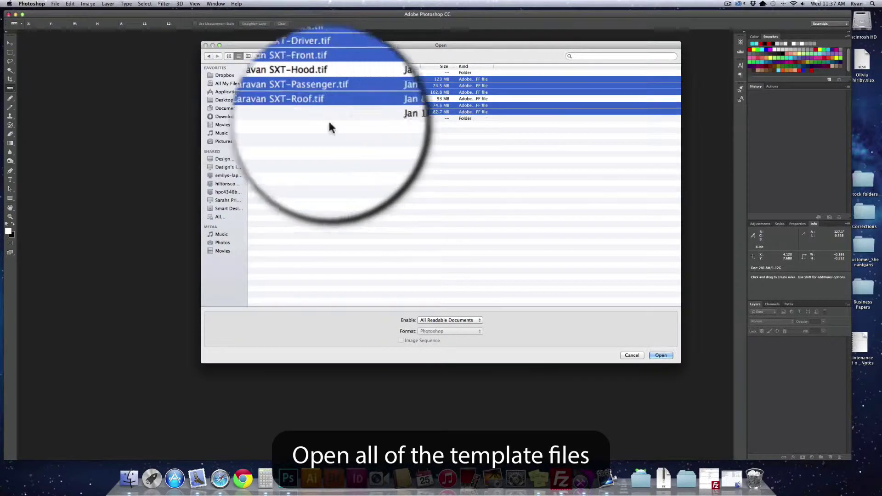
pyautogui.click(661, 355)
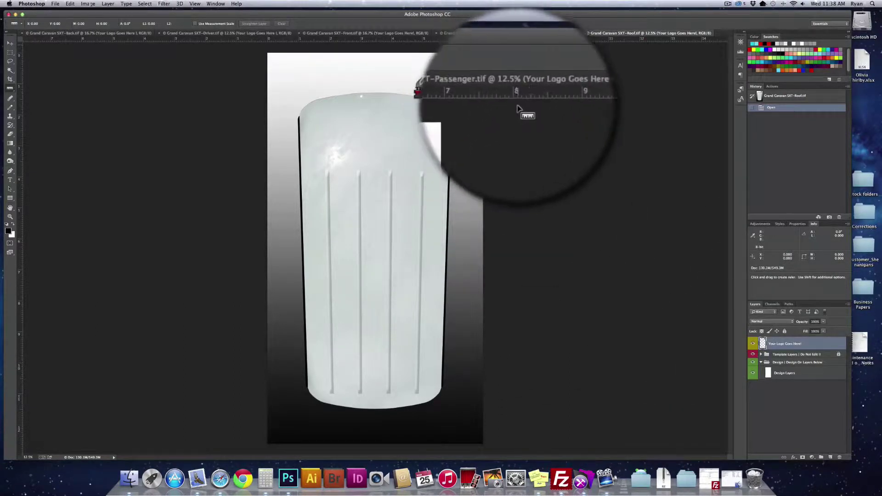
# Step: Review the template documents and reorder their tabs, moving the Back and Roof views
pyautogui.click(535, 82)
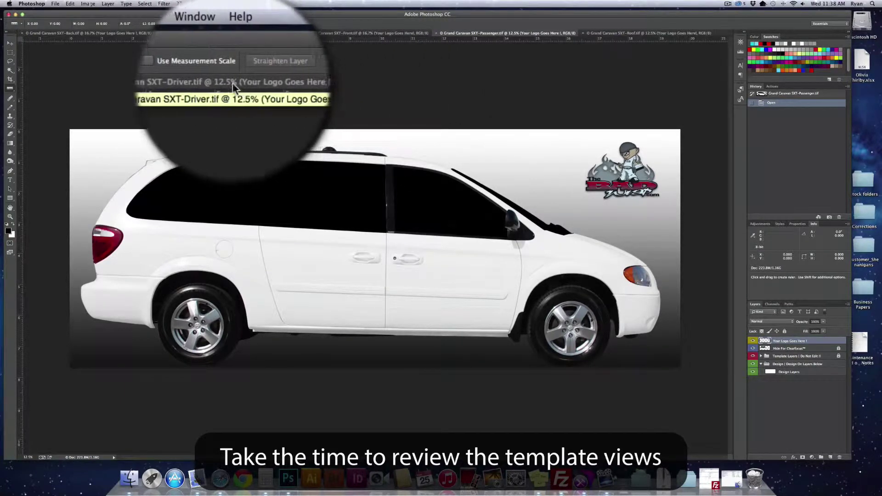
pyautogui.moveTo(105, 84)
pyautogui.mouseDown()
pyautogui.moveTo(415, 90)
pyautogui.moveTo(402, 79)
pyautogui.mouseUp()
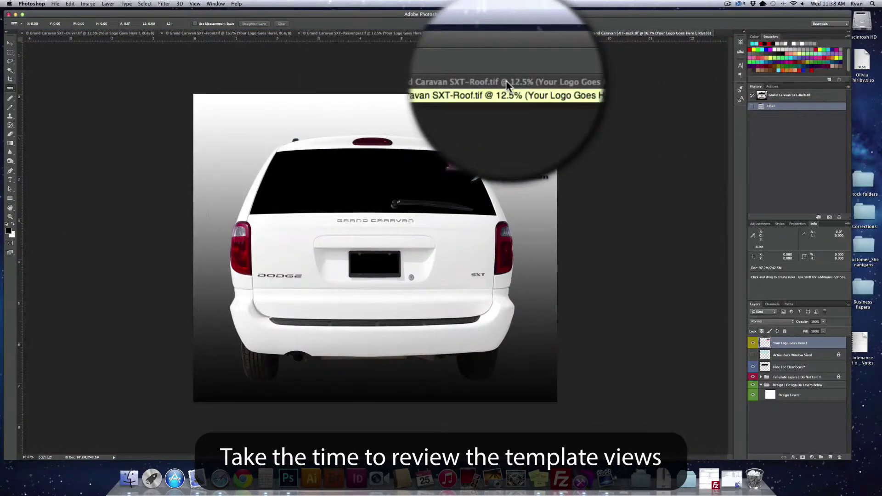
pyautogui.moveTo(506, 81); pyautogui.dragTo(648, 75)
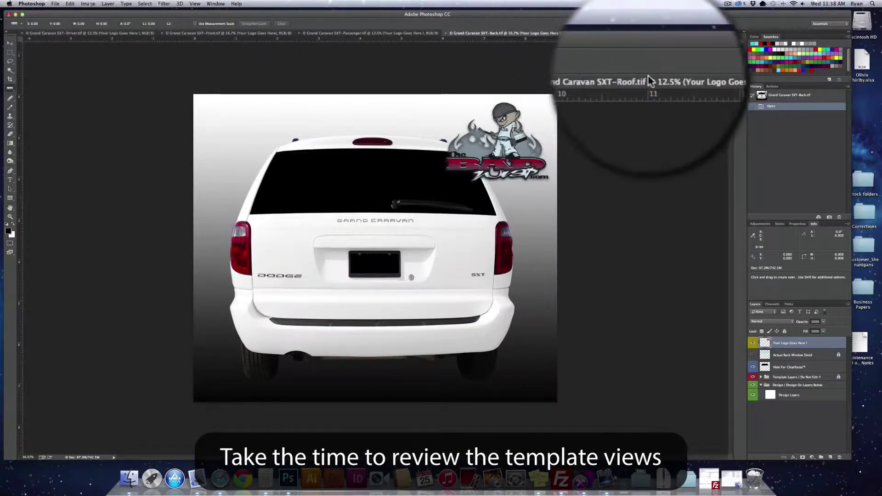
pyautogui.click(338, 81)
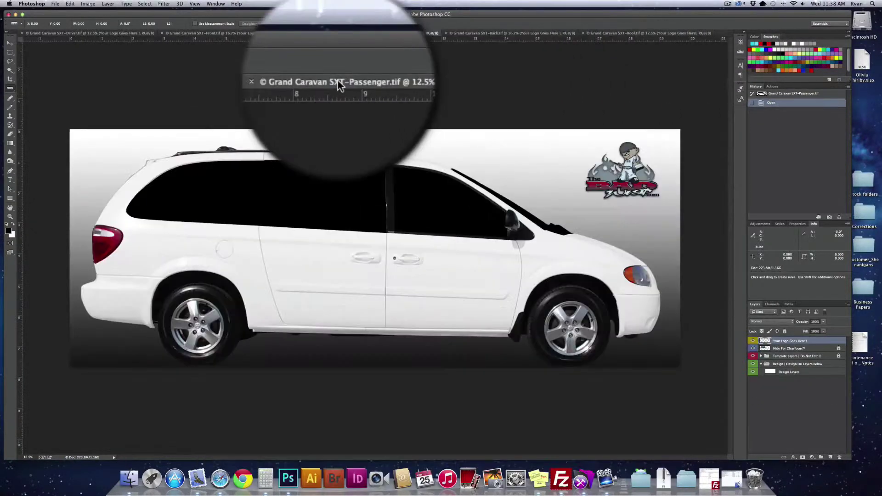
# Step: On the Back template, zoom into the rear window and show the Actual Back Window Sized layer
pyautogui.click(502, 82)
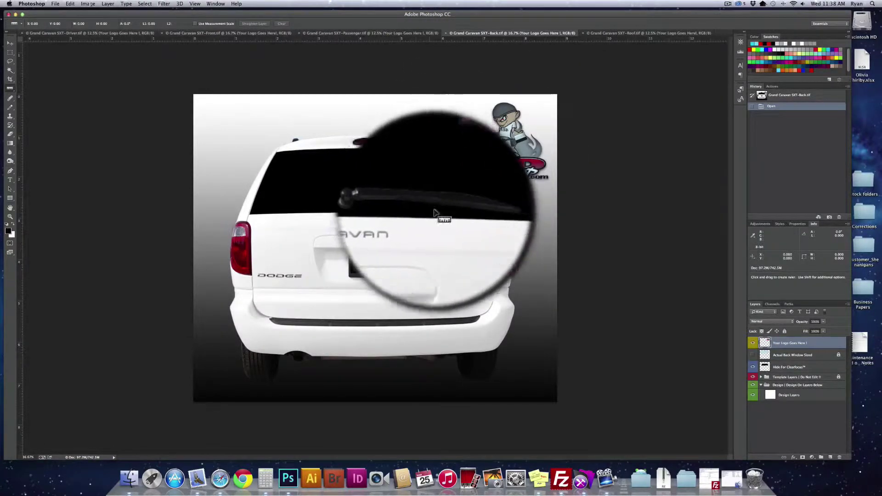
pyautogui.click(391, 221)
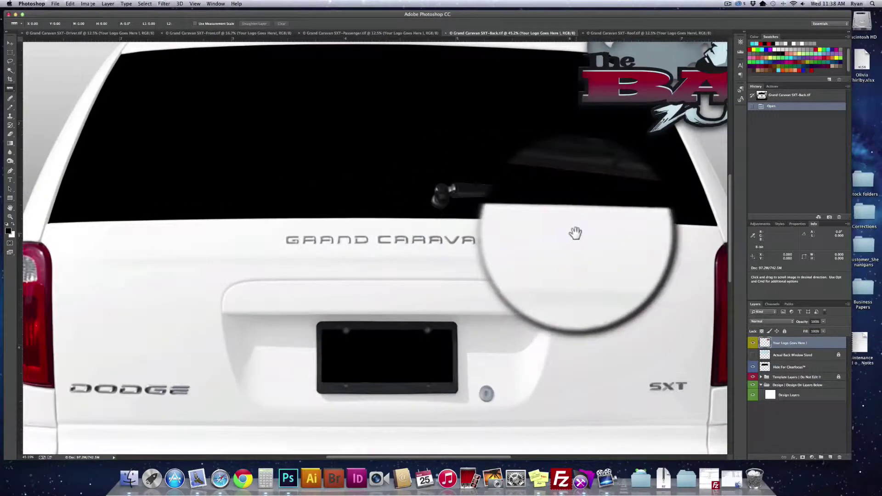
pyautogui.click(752, 357)
# Step: Hide the Actual Back Window Sized layer and place a horizontal guide at the rear glass bottom
pyautogui.scroll(-2, 579, 306)
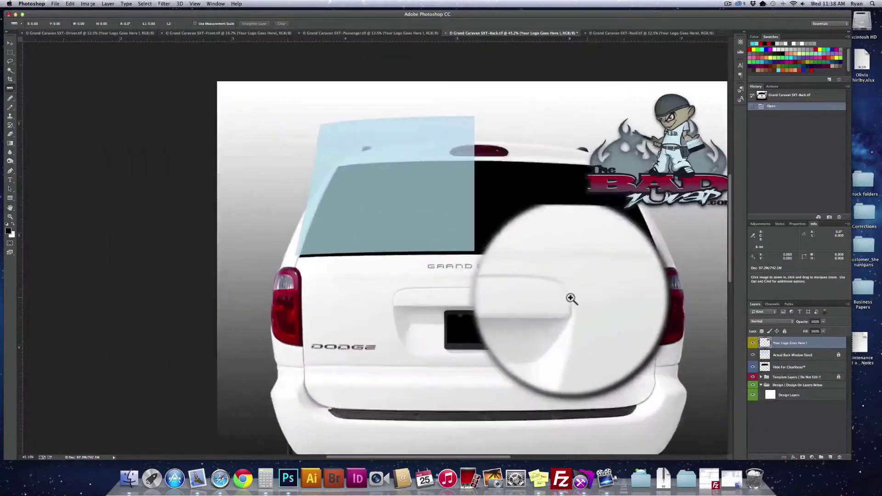
pyautogui.scroll(-3, 570, 299)
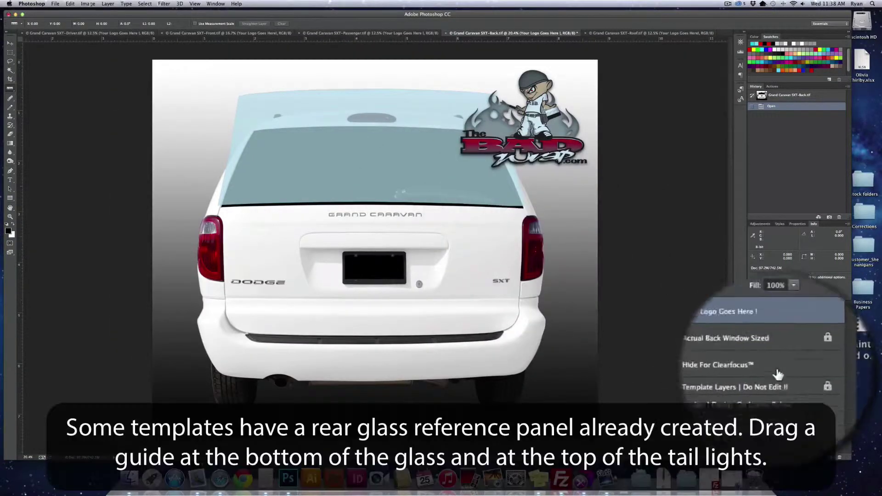
pyautogui.click(753, 355)
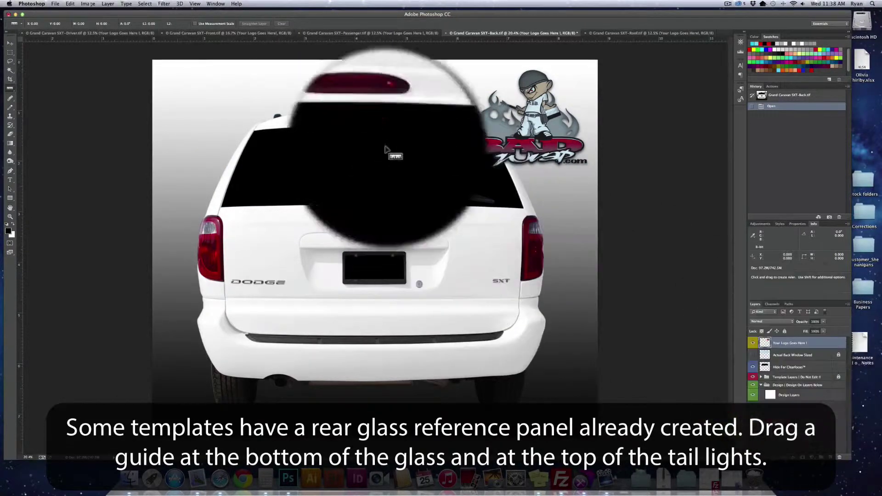
pyautogui.moveTo(269, 39); pyautogui.dragTo(269, 208)
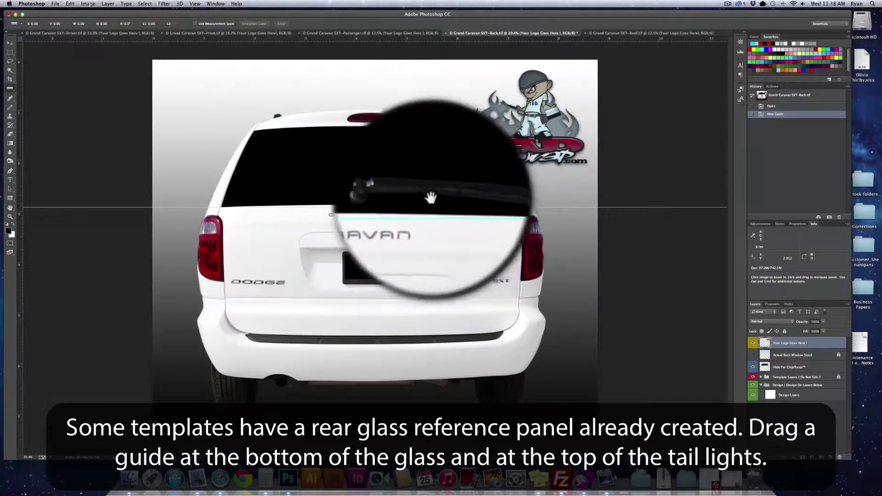
# Step: Zoom in to align the glass-bottom guide exactly and add a guide at the tail-light tops
pyautogui.press('z')
pyautogui.moveTo(455, 202); pyautogui.dragTo(631, 227)
pyautogui.moveTo(572, 37); pyautogui.dragTo(586, 244)
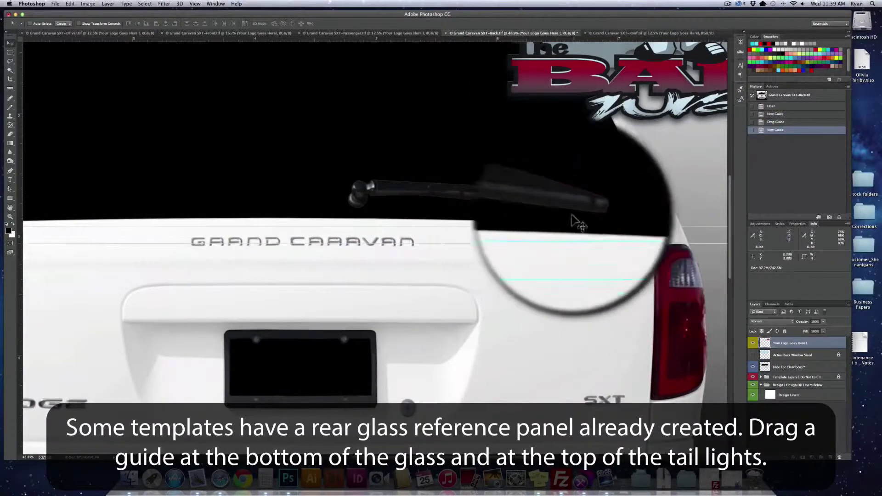
pyautogui.moveTo(458, 166); pyautogui.dragTo(492, 227)
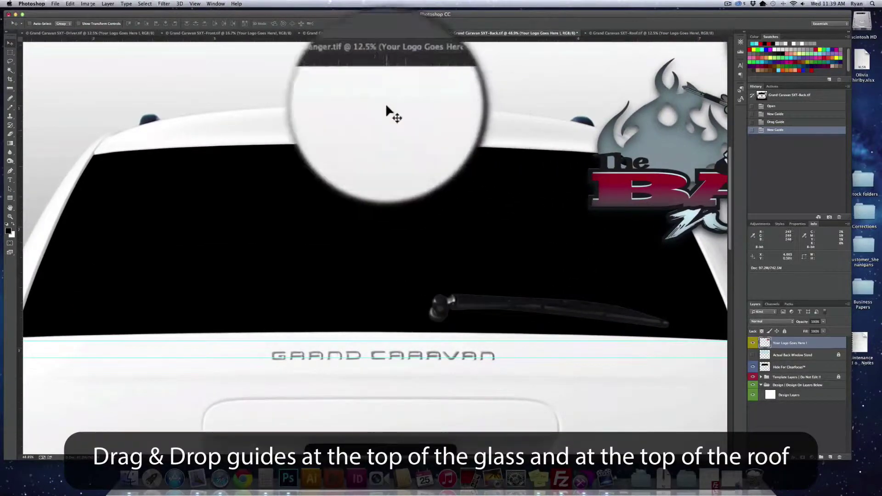
# Step: Add horizontal guides at the rear glass top and along the roof top
pyautogui.moveTo(353, 38)
pyautogui.mouseDown()
pyautogui.moveTo(339, 145)
pyautogui.moveTo(336, 106)
pyautogui.mouseUp()
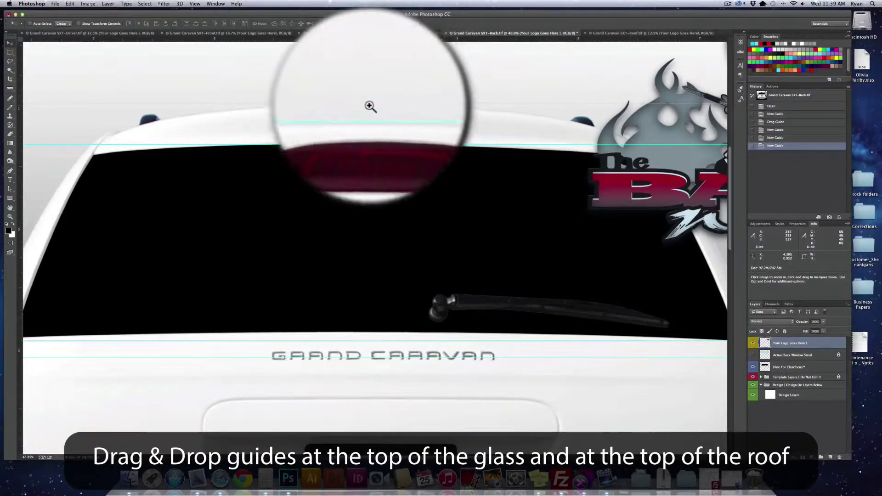
pyautogui.scroll(5, 370, 104)
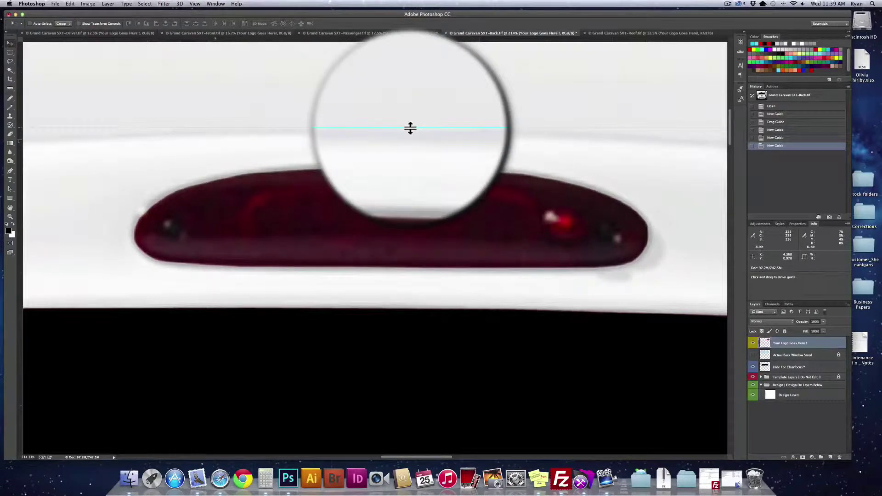
pyautogui.moveTo(410, 122); pyautogui.dragTo(402, 118)
pyautogui.scroll(-4, 448, 139)
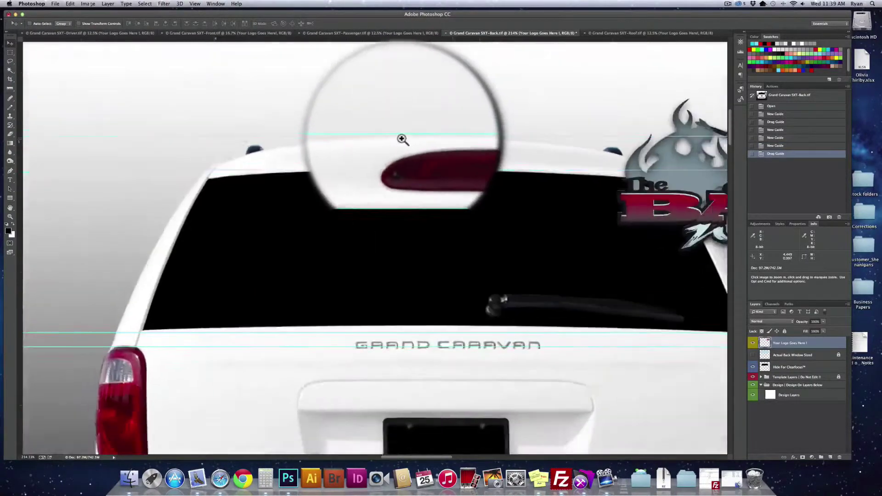
pyautogui.scroll(-2, 402, 138)
# Step: Measure the roof-to-glass-top gap with the Ruler tool at 0.336 in
pyautogui.press('i')
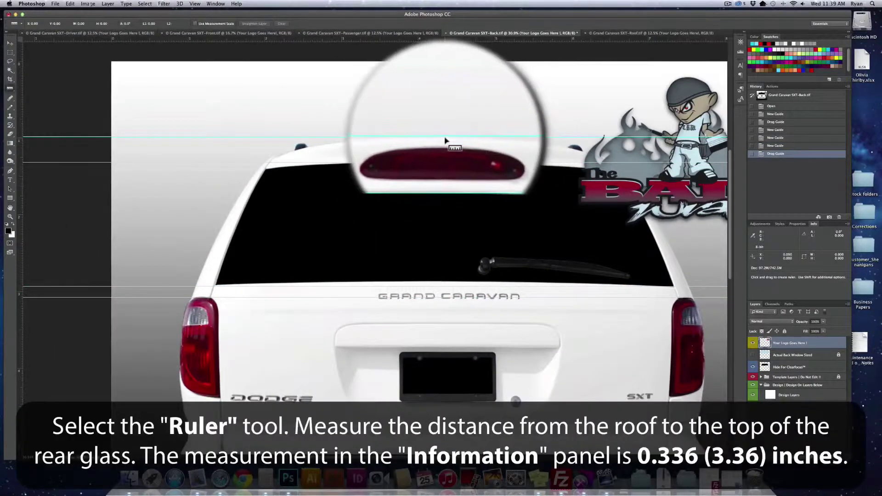
pyautogui.moveTo(444, 137); pyautogui.dragTo(445, 162)
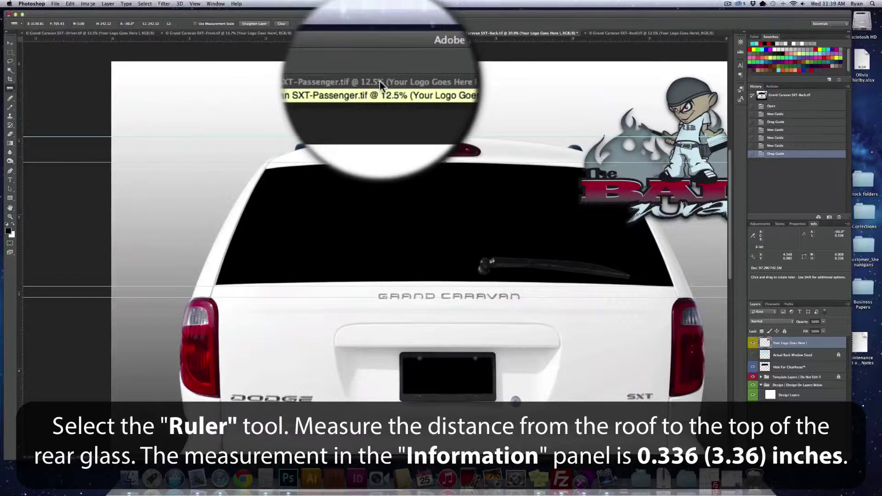
pyautogui.click(365, 33)
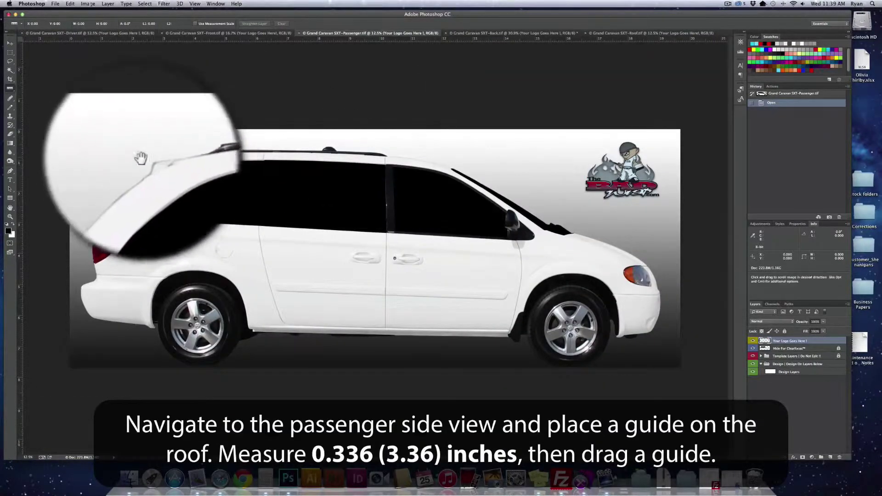
# Step: Place a horizontal guide along the roof line of the Passenger view
pyautogui.scroll(3, 163, 165)
pyautogui.scroll(2, 177, 170)
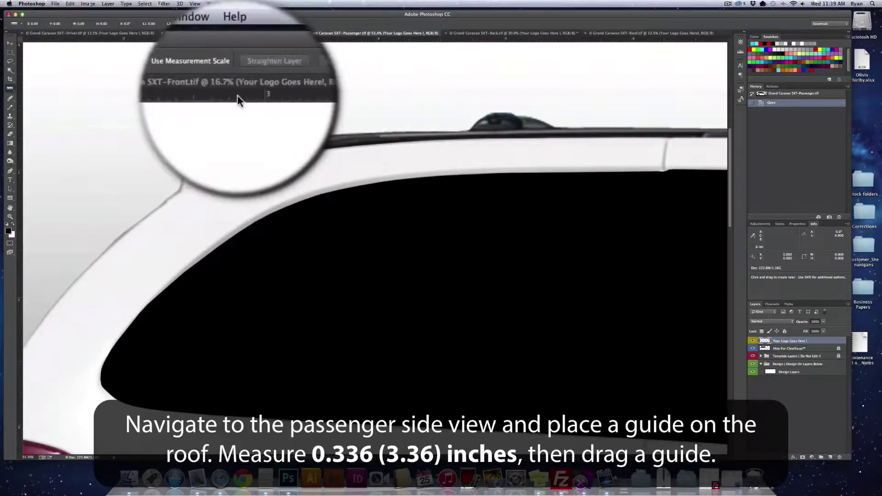
pyautogui.moveTo(232, 40); pyautogui.dragTo(222, 137)
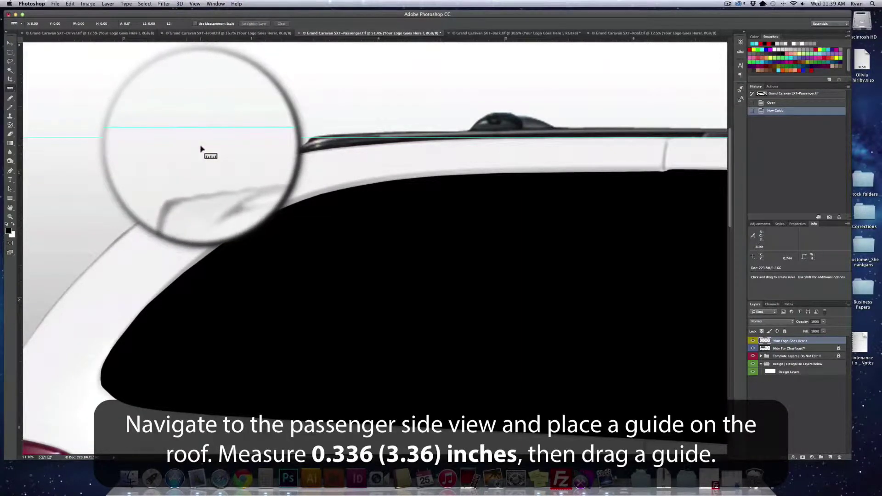
pyautogui.click(486, 33)
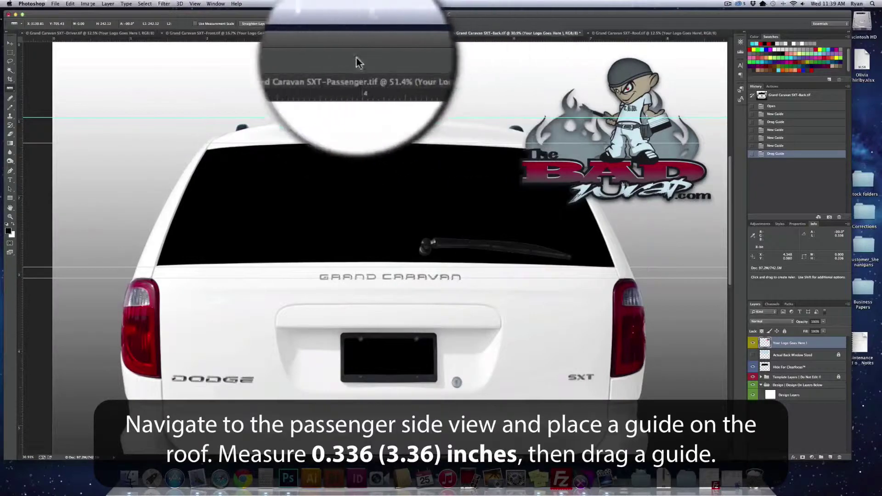
pyautogui.click(357, 33)
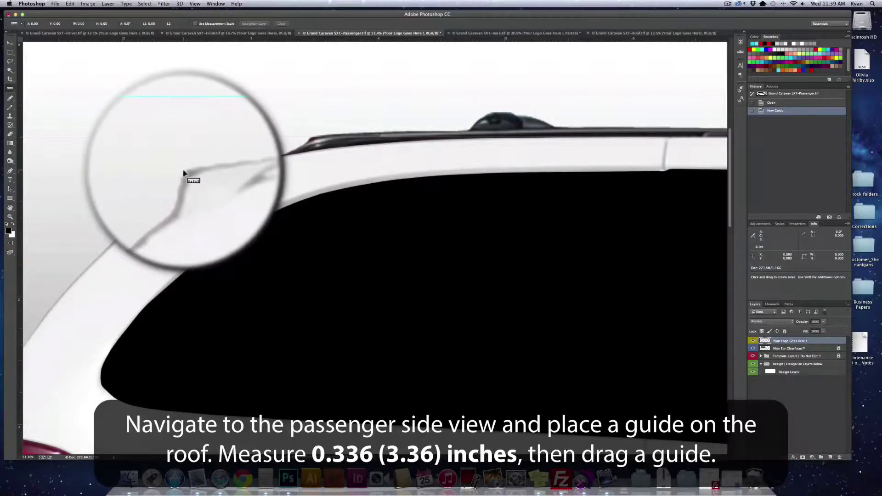
# Step: Measure 0.336 in down from the Passenger roof guide, add a second guide there, and zoom out
pyautogui.moveTo(187, 144); pyautogui.dragTo(182, 201)
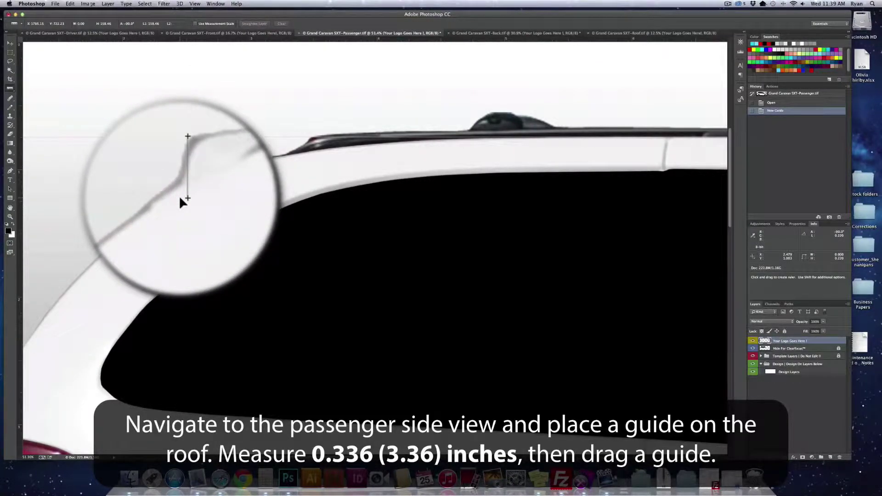
pyautogui.moveTo(180, 199); pyautogui.dragTo(181, 200)
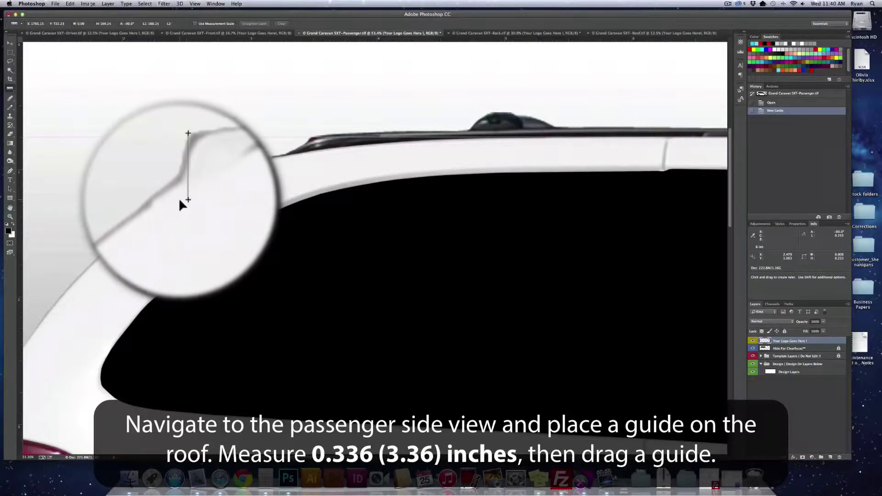
pyautogui.moveTo(180, 201); pyautogui.dragTo(184, 209)
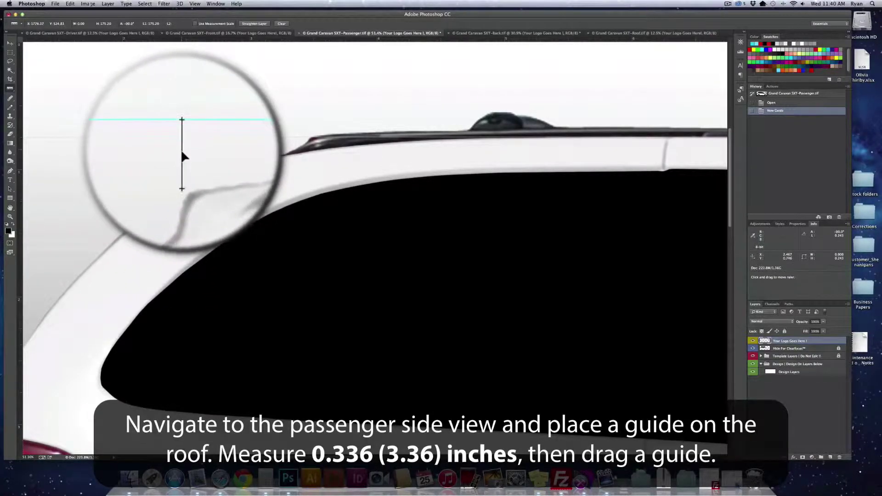
pyautogui.moveTo(183, 158); pyautogui.dragTo(182, 183)
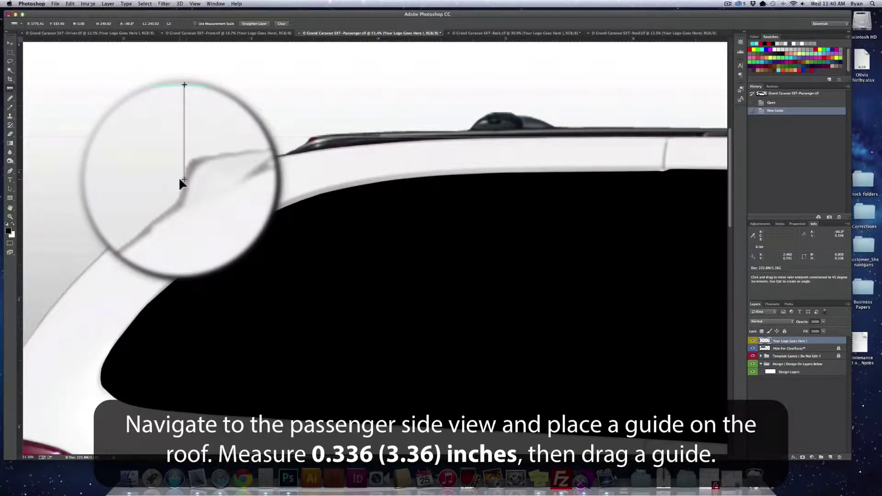
pyautogui.moveTo(205, 39); pyautogui.dragTo(203, 180)
pyautogui.press('z')
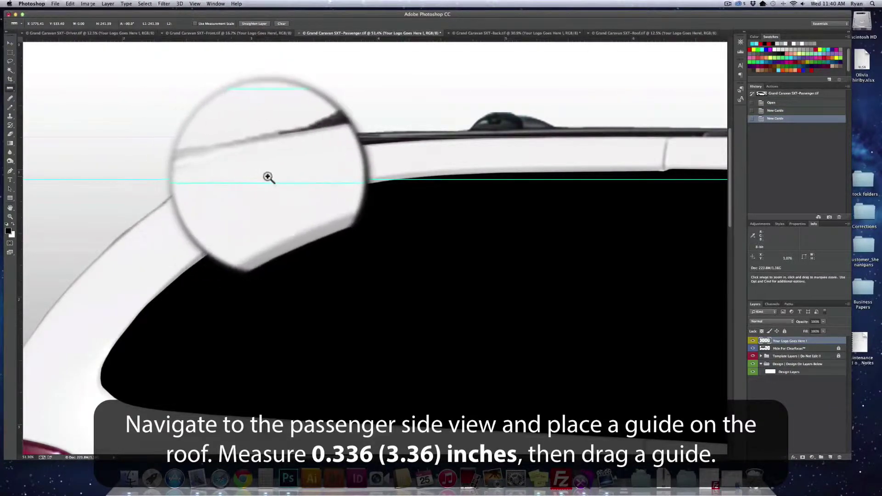
pyautogui.moveTo(268, 177); pyautogui.dragTo(242, 177)
pyautogui.press('i')
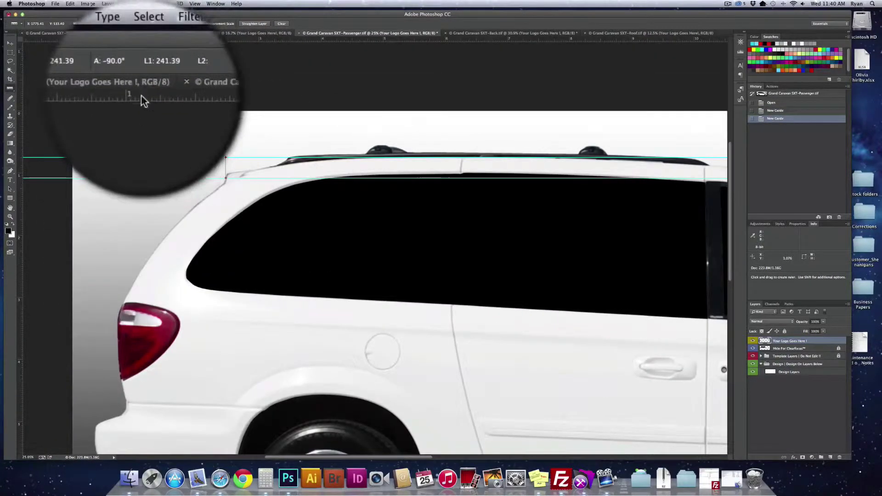
# Step: Measure the roughly 0.25 in rear glass-to-tail-light gap on Back, then drag a Passenger guide toward 3.077 in
pyautogui.click(489, 33)
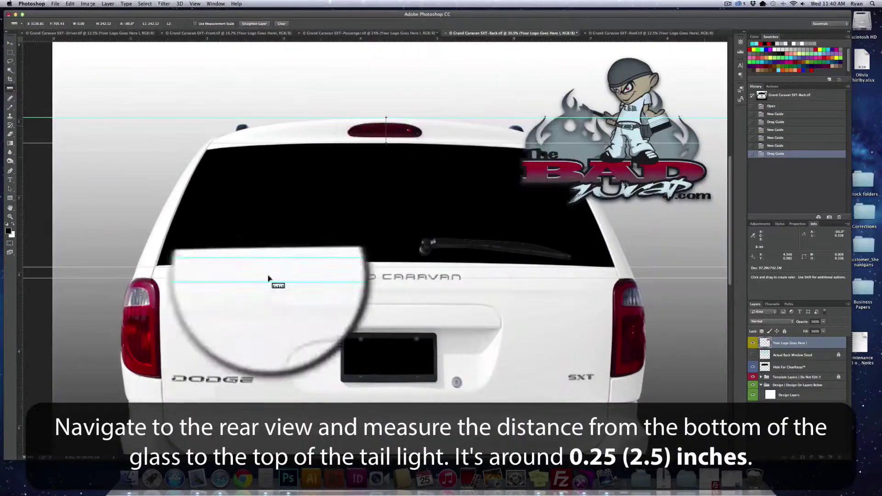
pyautogui.moveTo(620, 268); pyautogui.dragTo(635, 278)
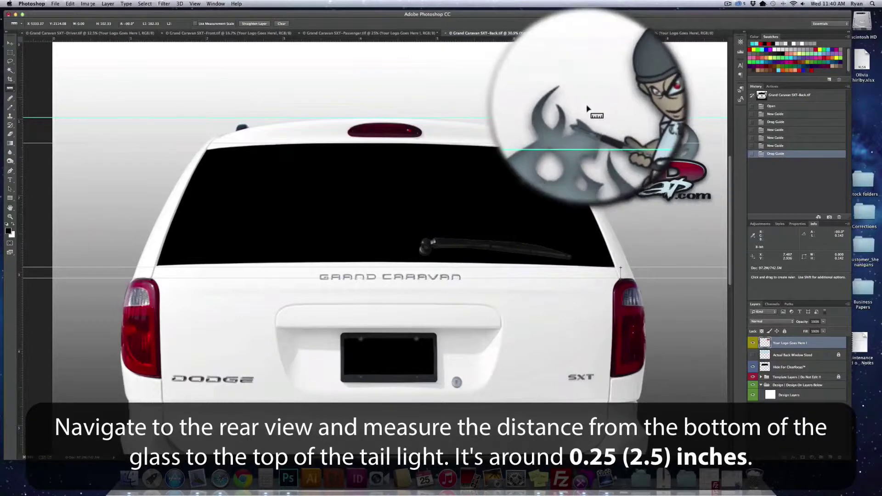
pyautogui.click(372, 33)
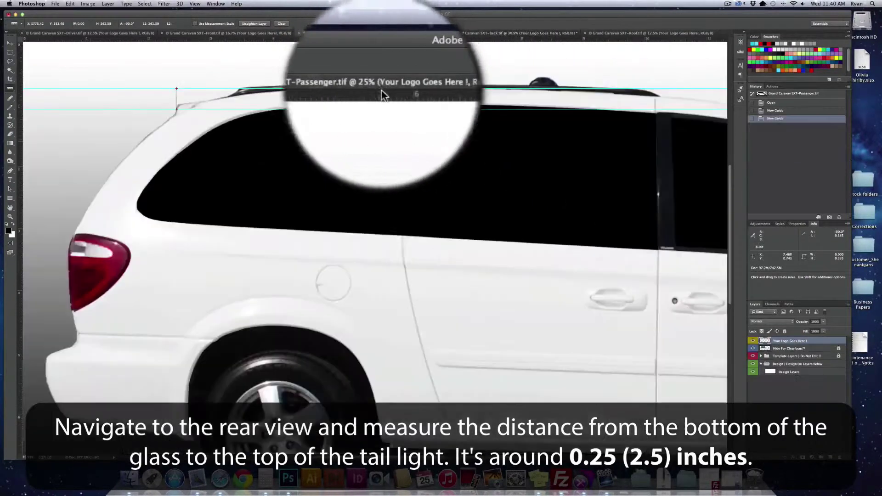
pyautogui.moveTo(106, 39); pyautogui.dragTo(106, 234)
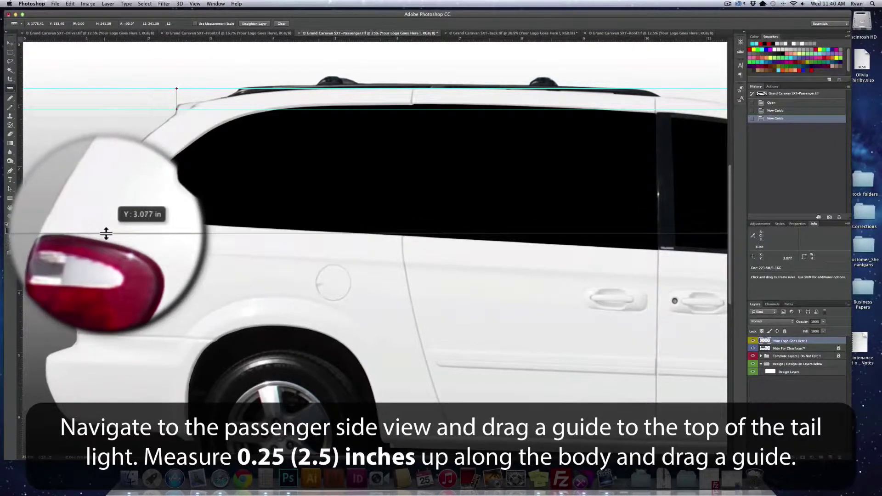
# Step: Guide the Passenger tail-light top and add a second guide 0.25 in above it
pyautogui.moveTo(107, 234); pyautogui.dragTo(105, 223)
pyautogui.press('z')
pyautogui.click(112, 233)
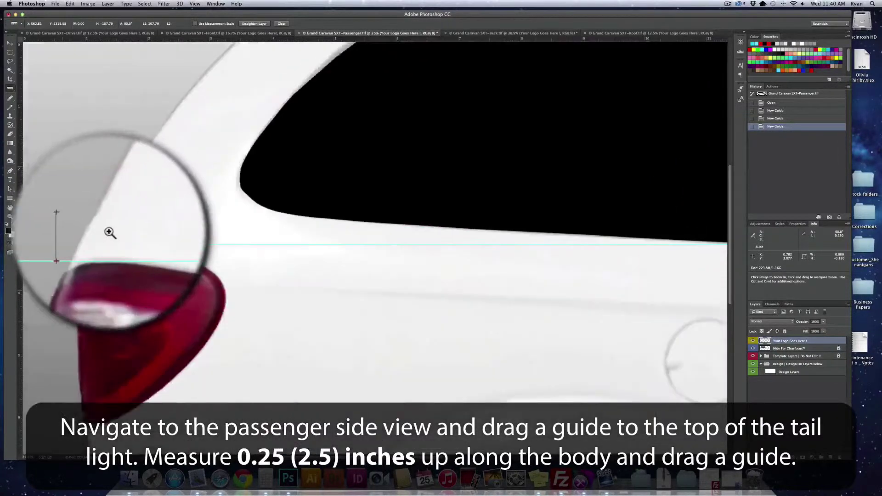
pyautogui.press('i')
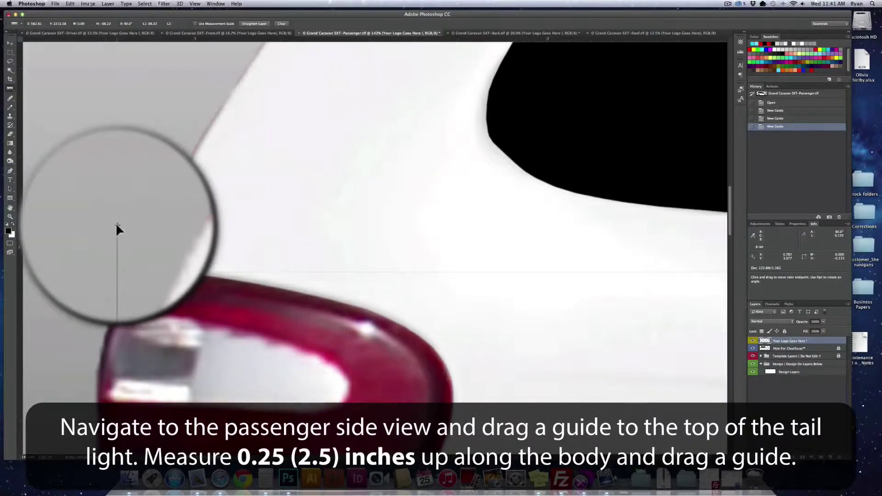
pyautogui.moveTo(117, 225); pyautogui.dragTo(118, 225)
pyautogui.moveTo(117, 222); pyautogui.dragTo(117, 222)
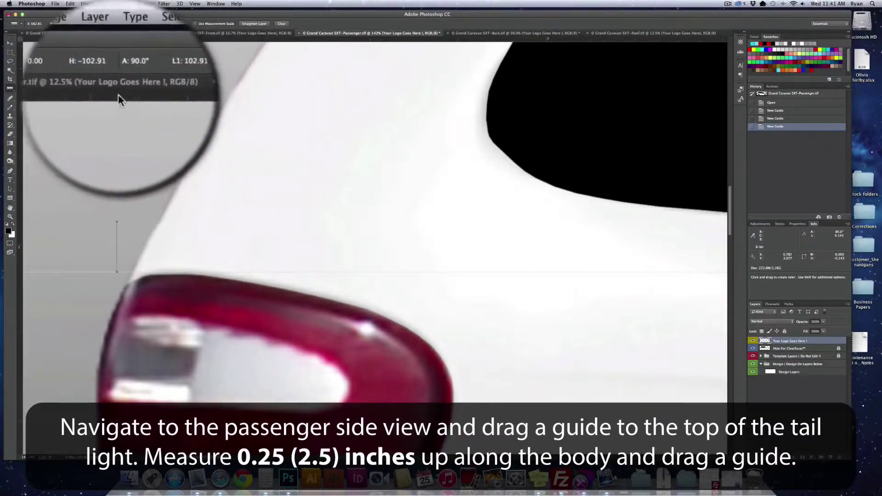
pyautogui.moveTo(131, 39); pyautogui.dragTo(132, 222)
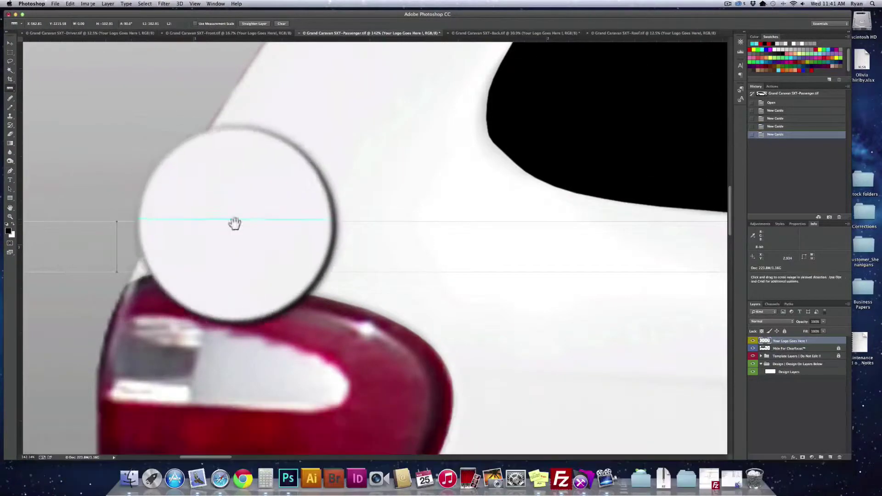
pyautogui.scroll(-5, 225, 225)
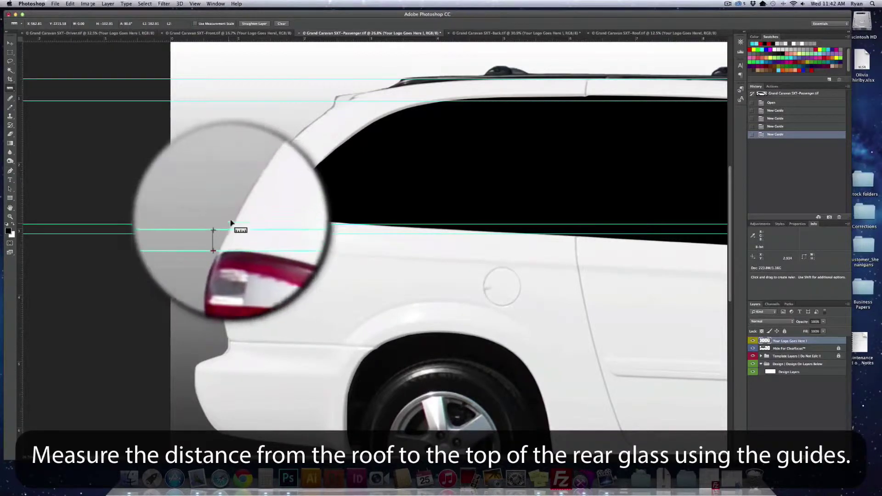
# Step: Measure the Passenger side glass edge in four stretches, totalling about 2.52 in
pyautogui.moveTo(226, 225); pyautogui.dragTo(257, 176)
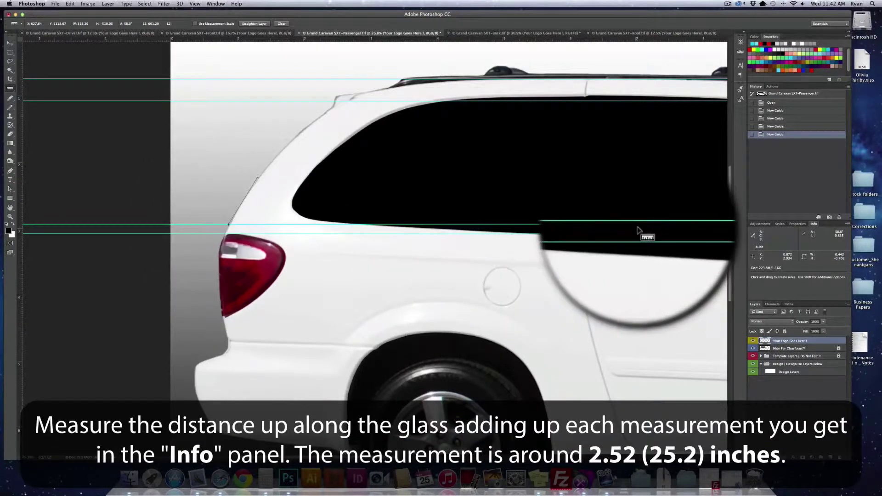
pyautogui.moveTo(236, 213)
pyautogui.mouseDown()
pyautogui.moveTo(266, 217)
pyautogui.moveTo(293, 137)
pyautogui.mouseUp()
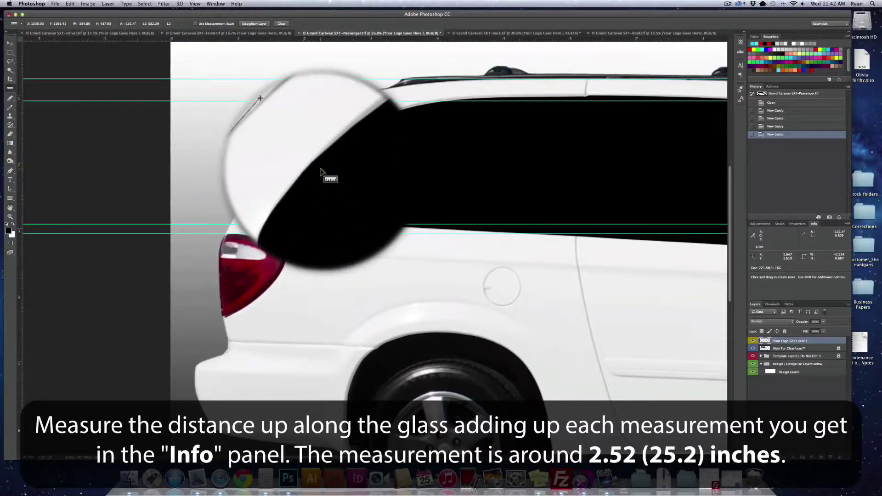
pyautogui.moveTo(266, 162); pyautogui.dragTo(321, 116)
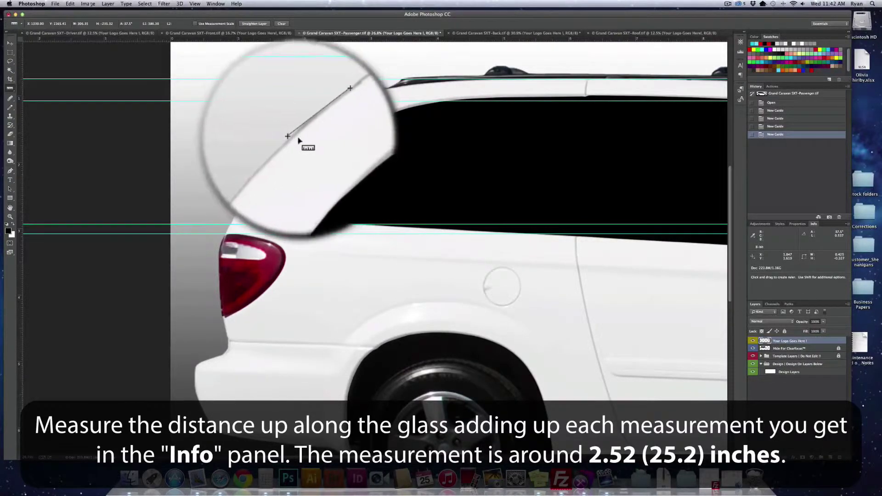
pyautogui.moveTo(329, 110)
pyautogui.mouseDown()
pyautogui.moveTo(307, 128)
pyautogui.moveTo(338, 109)
pyautogui.mouseUp()
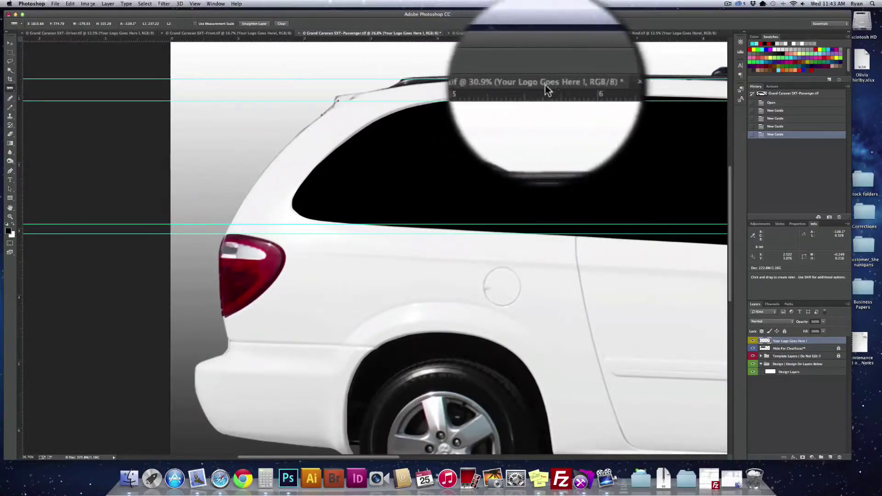
pyautogui.click(507, 33)
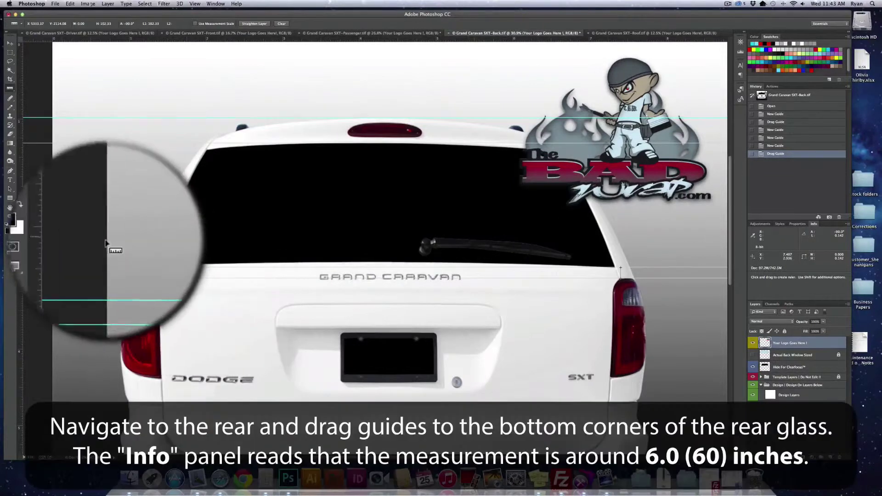
# Step: Add a vertical guide on the rear glass's lower-left corner, zooming in to position it
pyautogui.moveTo(20, 240); pyautogui.dragTo(155, 244)
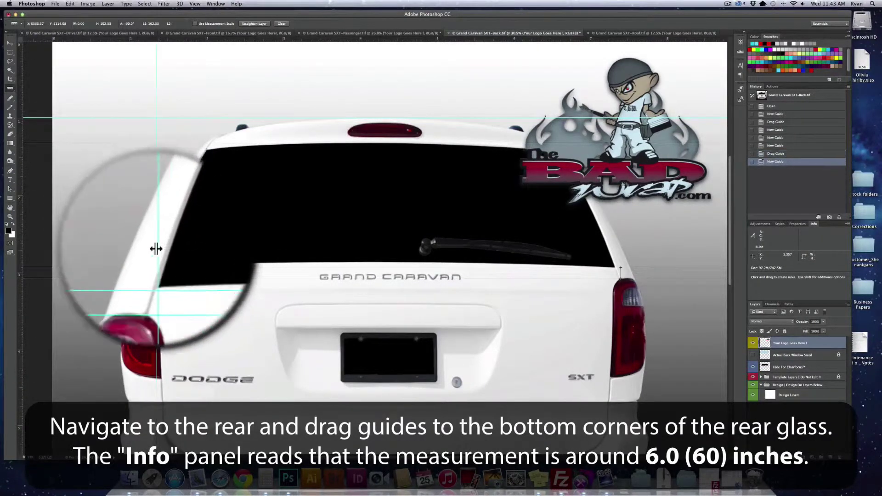
pyautogui.press('z')
pyautogui.click(175, 261)
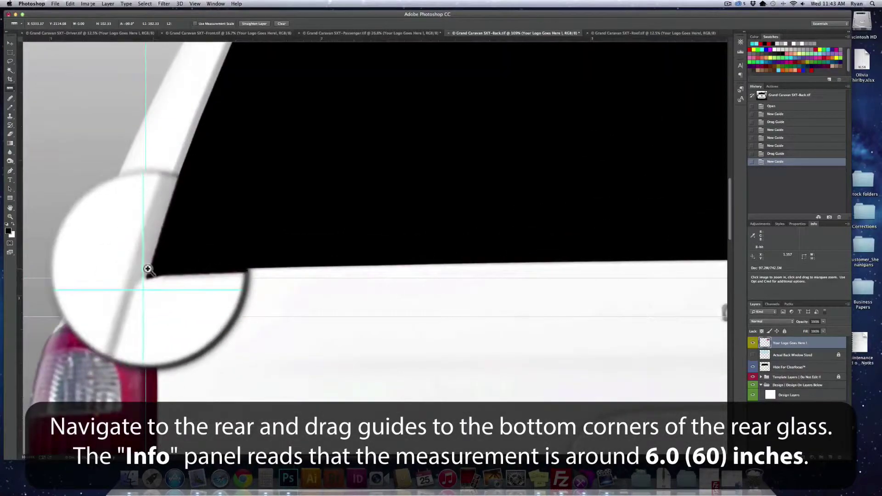
pyautogui.click(157, 266)
pyautogui.press('v')
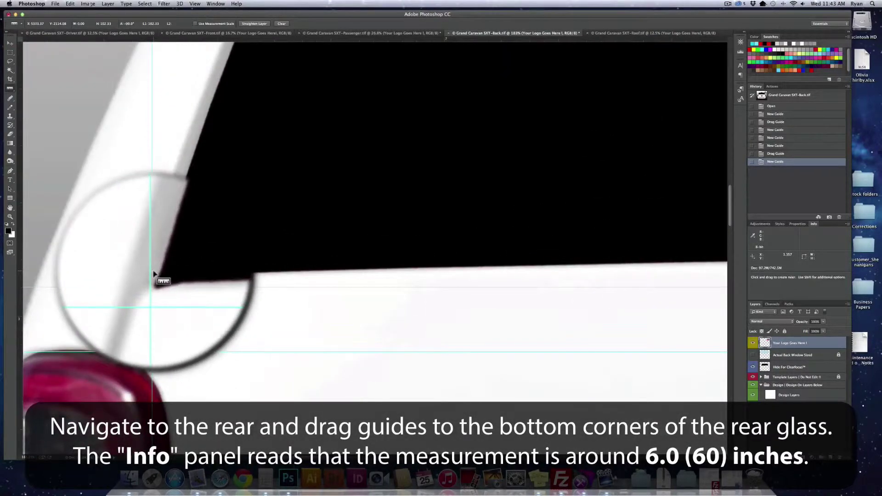
pyautogui.moveTo(152, 271); pyautogui.dragTo(154, 272)
# Step: Add a vertical guide at the rear glass's lower-right corner
pyautogui.scroll(-5, 193, 259)
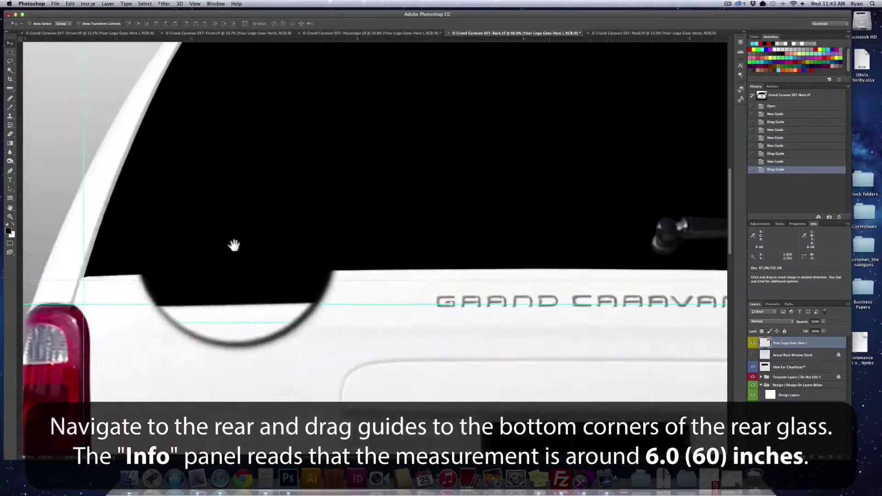
pyautogui.hscroll(3, 234, 245)
pyautogui.hscroll(5, 379, 236)
pyautogui.hscroll(1, 444, 240)
pyautogui.hscroll(2, 420, 236)
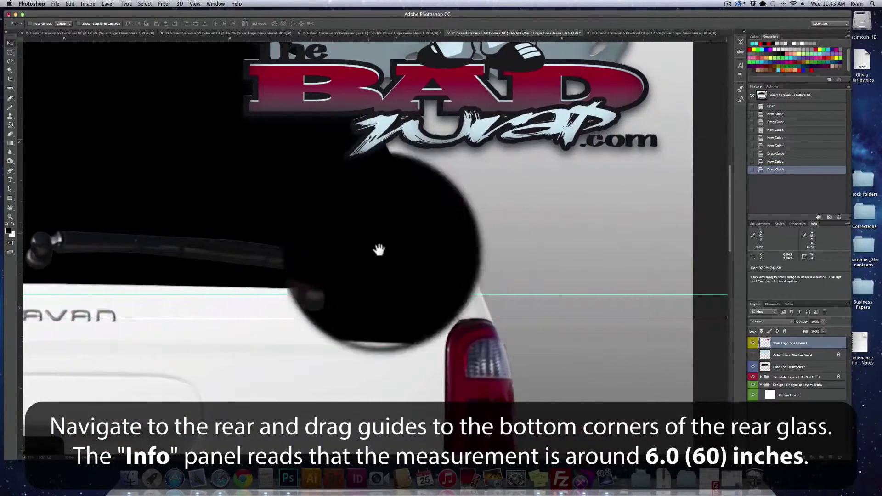
pyautogui.moveTo(21, 257)
pyautogui.mouseDown()
pyautogui.moveTo(431, 270)
pyautogui.moveTo(450, 273)
pyautogui.moveTo(451, 294)
pyautogui.mouseUp()
pyautogui.scroll(3, 459, 279)
pyautogui.scroll(-5, 451, 285)
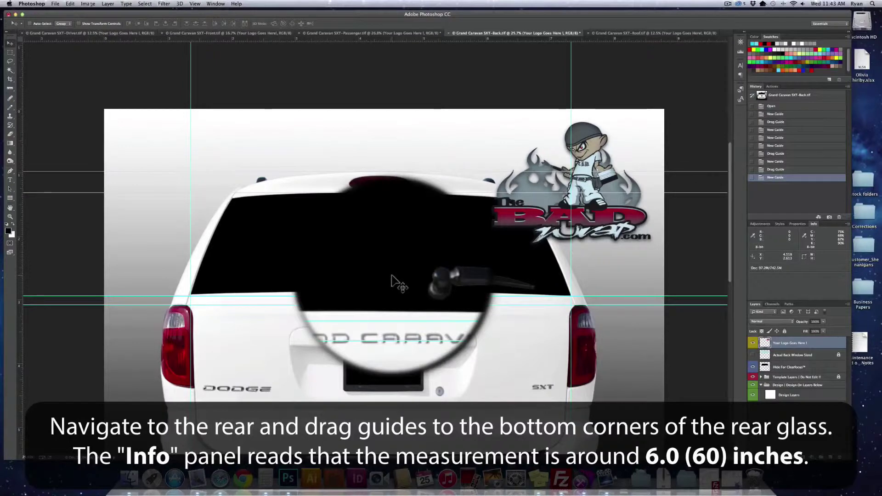
# Step: Measure the rear glass bottom width between the guides at about 6.0 in
pyautogui.press('i')
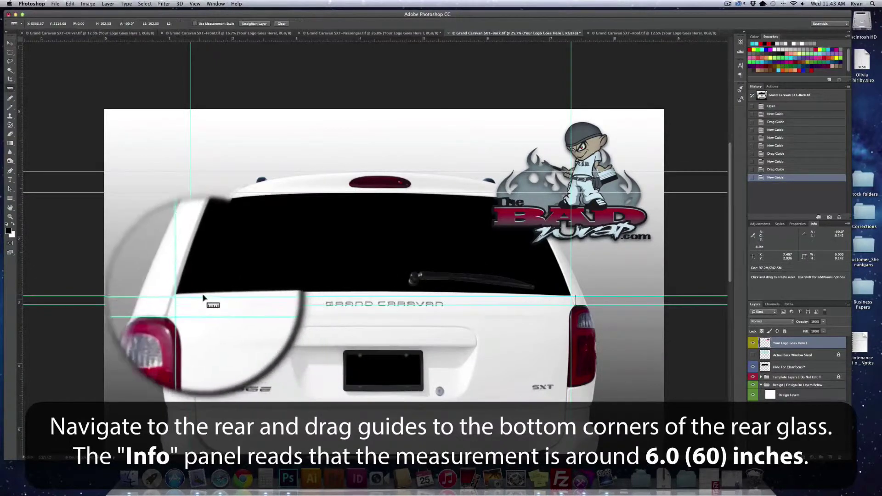
pyautogui.moveTo(191, 293)
pyautogui.mouseDown()
pyautogui.moveTo(504, 299)
pyautogui.moveTo(571, 291)
pyautogui.mouseUp()
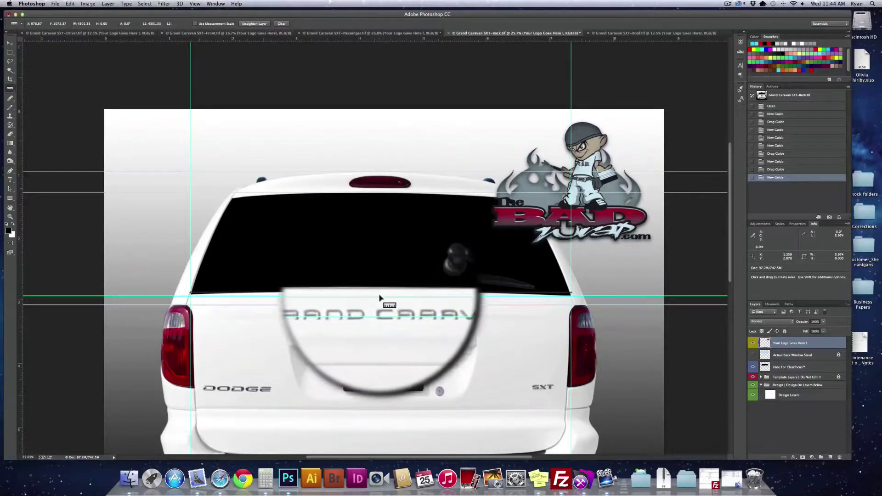
pyautogui.moveTo(379, 297); pyautogui.dragTo(376, 238)
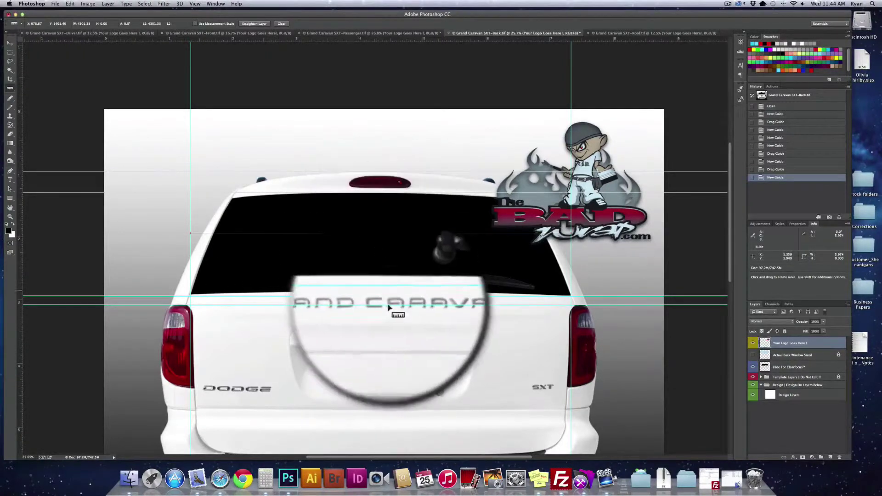
# Step: Measure 2.5 in up from the rear glass bottom and add a horizontal guide there
pyautogui.moveTo(383, 340); pyautogui.dragTo(383, 262)
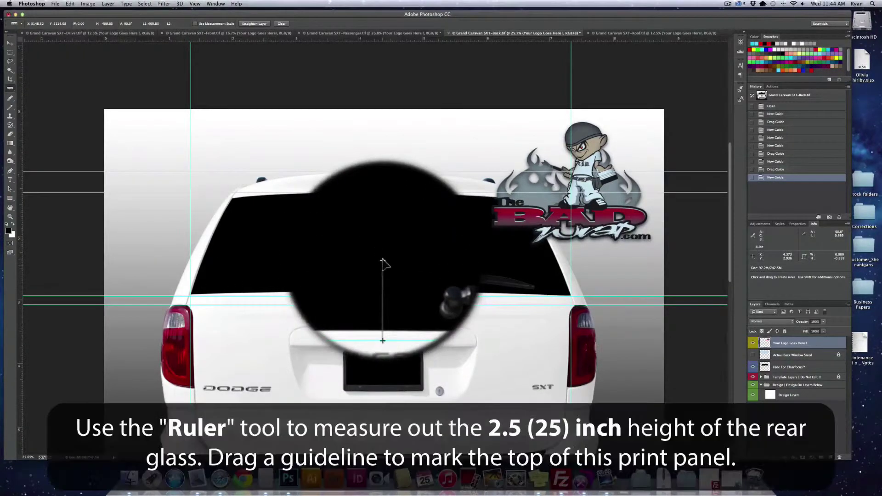
pyautogui.moveTo(382, 294); pyautogui.dragTo(383, 135)
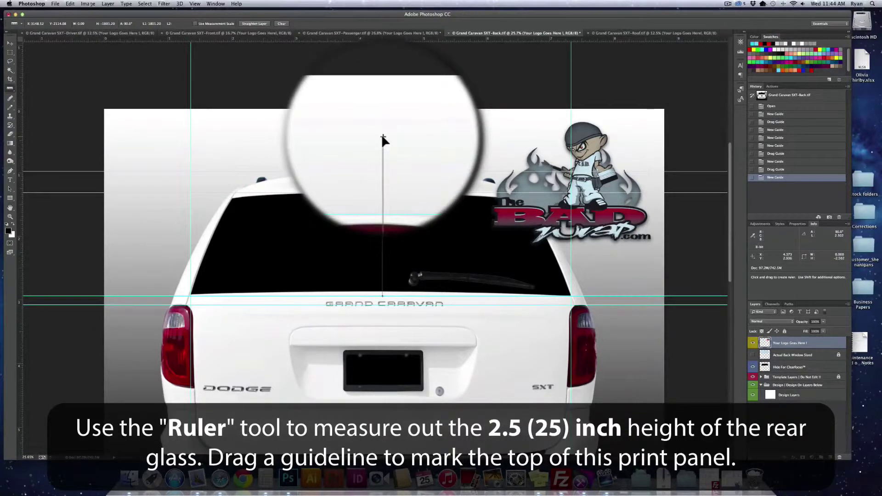
pyautogui.moveTo(383, 135); pyautogui.dragTo(382, 134)
pyautogui.moveTo(349, 39); pyautogui.dragTo(340, 135)
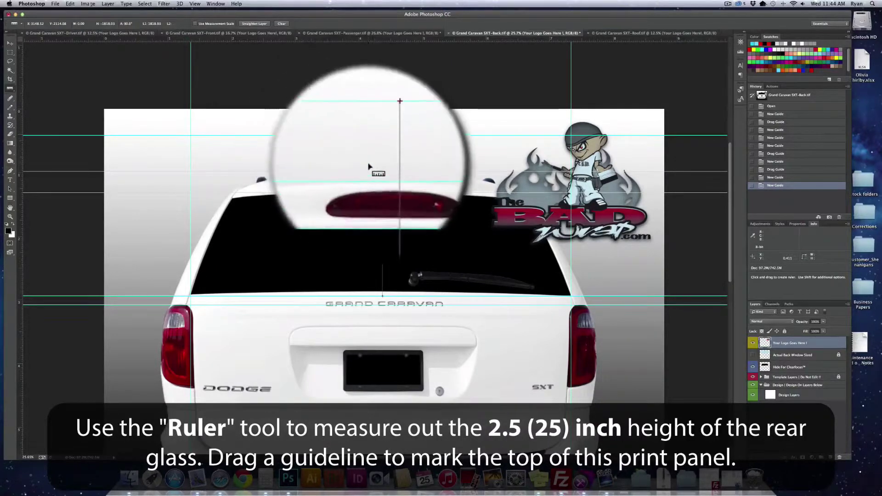
# Step: Delete two stray horizontal guides by dragging them off with the Move tool
pyautogui.press('v')
pyautogui.moveTo(419, 173)
pyautogui.mouseDown()
pyautogui.moveTo(414, 82)
pyautogui.moveTo(443, 21)
pyautogui.mouseUp()
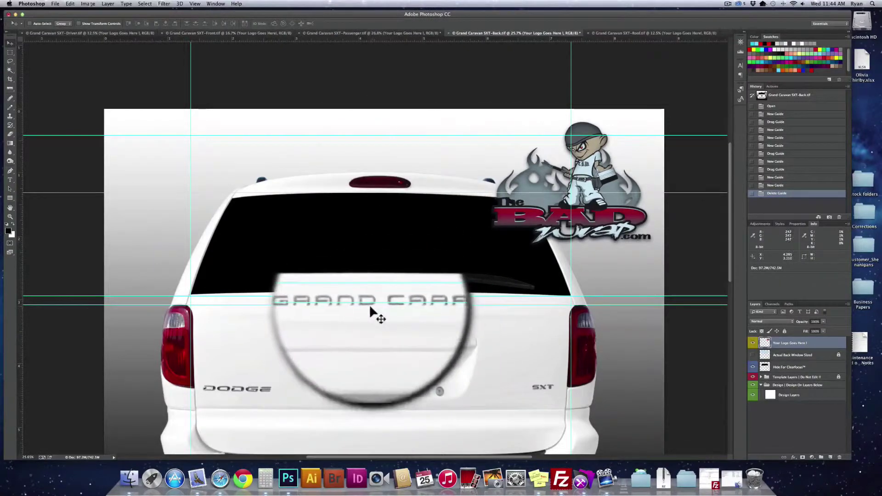
pyautogui.moveTo(368, 305); pyautogui.dragTo(111, 442)
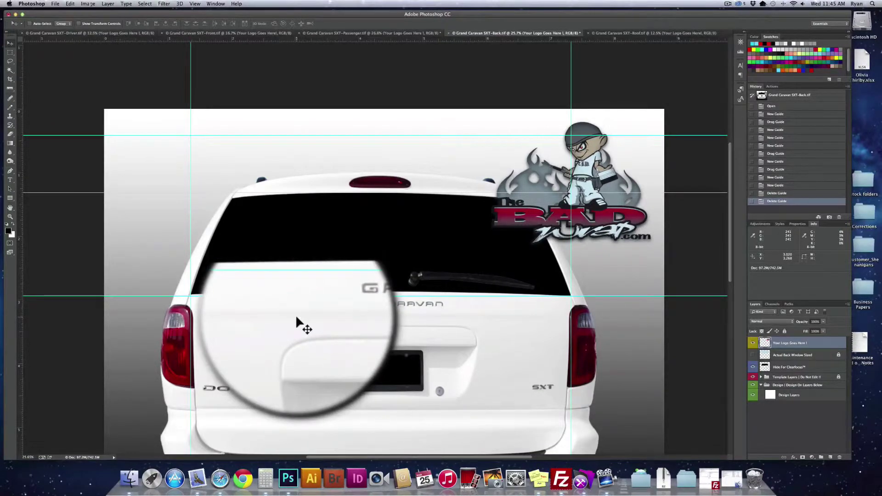
# Step: Add a new layer named 'Rear Window Print Panel' directly above Actual Back Window Sized
pyautogui.click(791, 356)
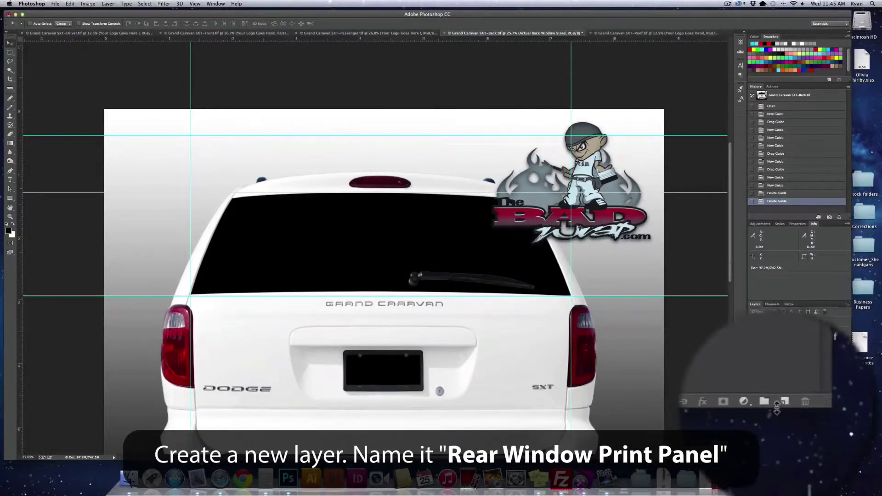
pyautogui.click(777, 407)
pyautogui.write('Rear Window Print Panel')
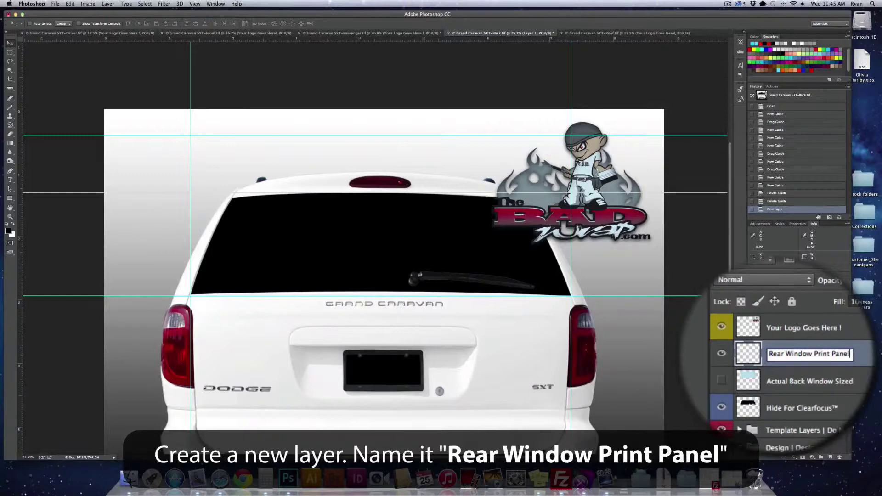
pyautogui.press('Return')
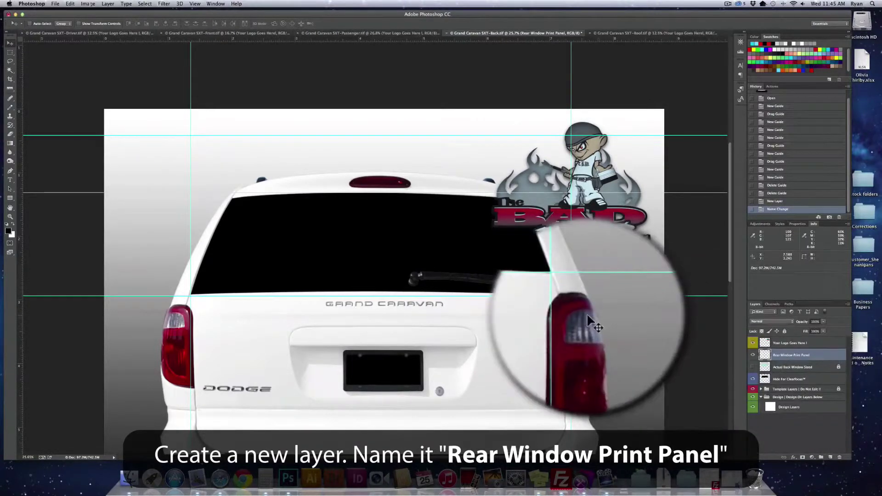
pyautogui.press('u')
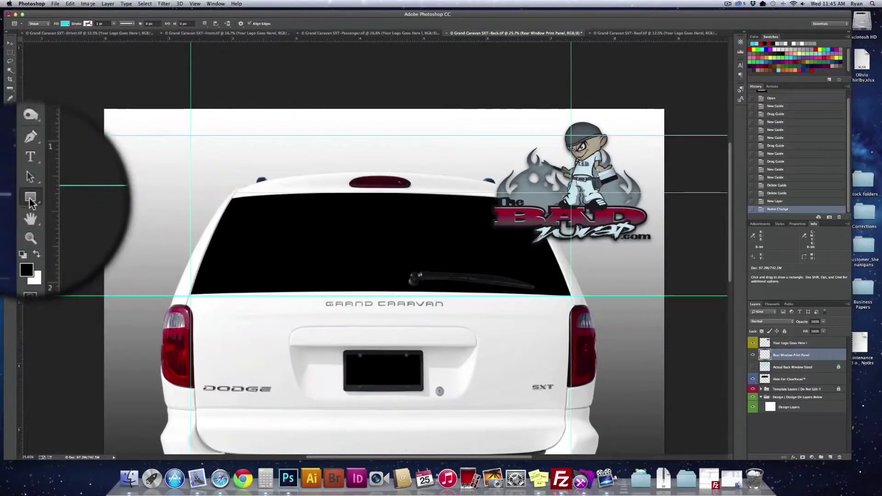
# Step: Draw a cyan rectangle spanning the guide box over the rear glass
pyautogui.click(29, 199)
pyautogui.click(95, 198)
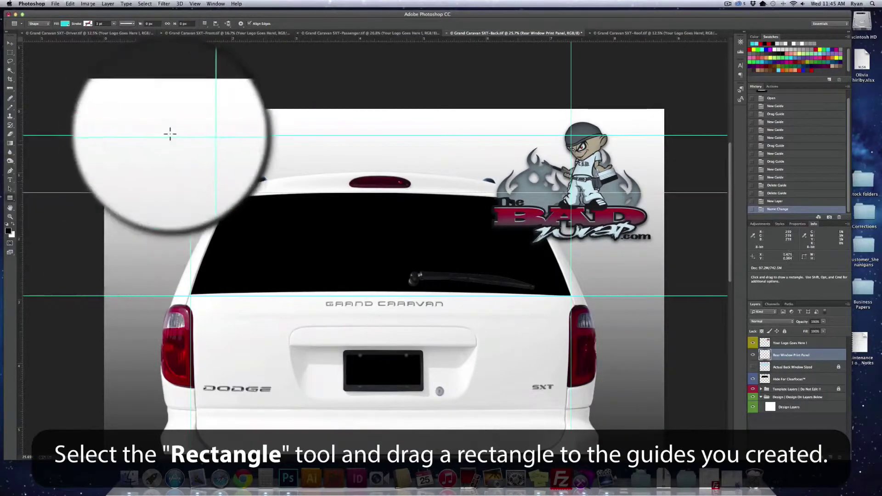
pyautogui.moveTo(191, 135); pyautogui.dragTo(571, 296)
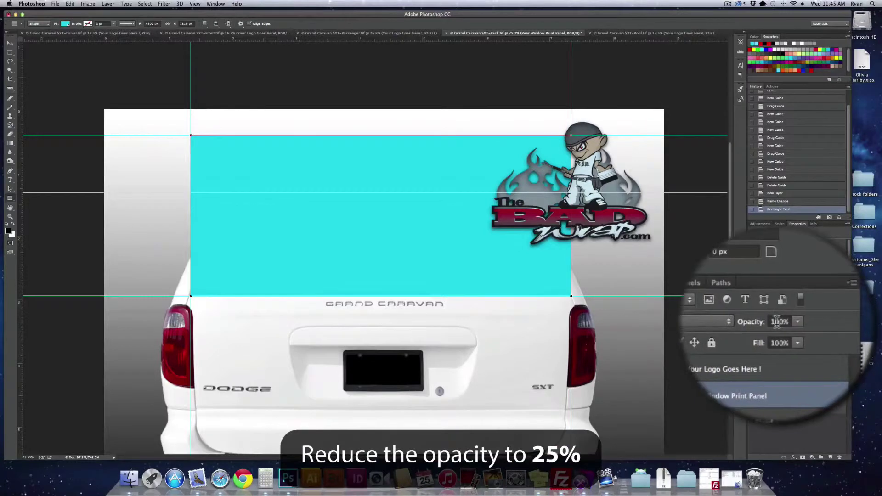
# Step: Set the Rear Window Print Panel layer's opacity to 25%
pyautogui.click(776, 321)
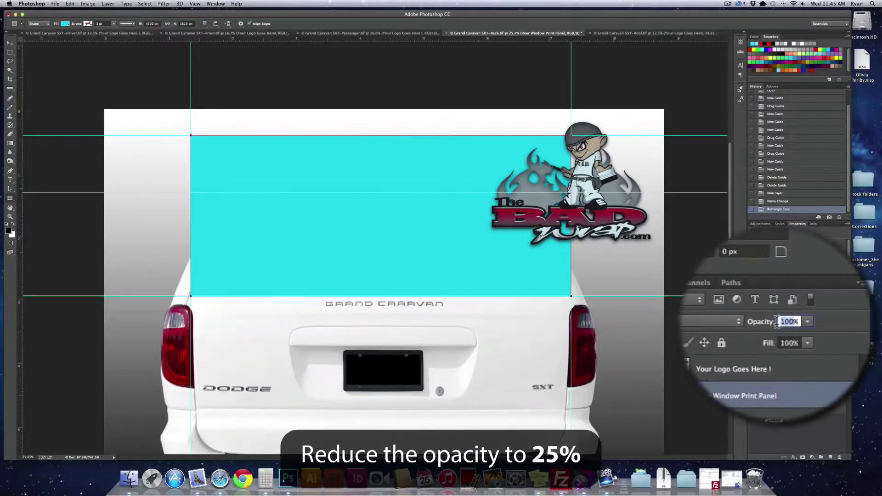
pyautogui.write('25')
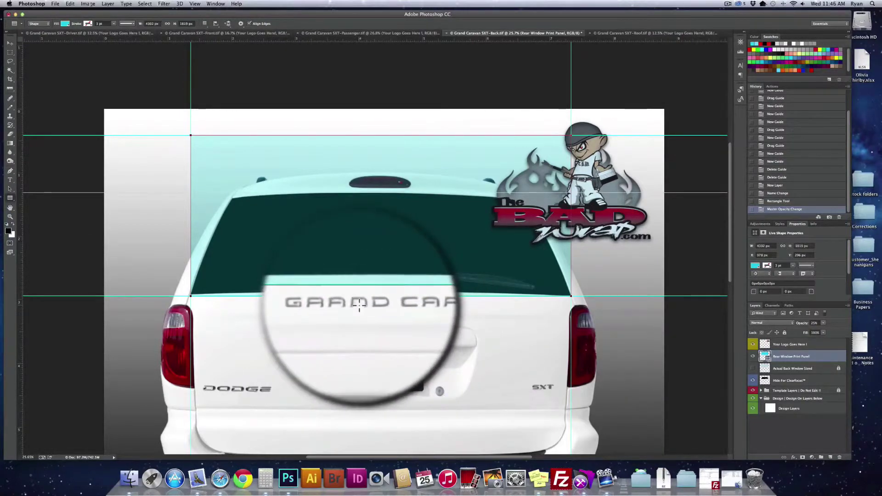
pyautogui.press('v')
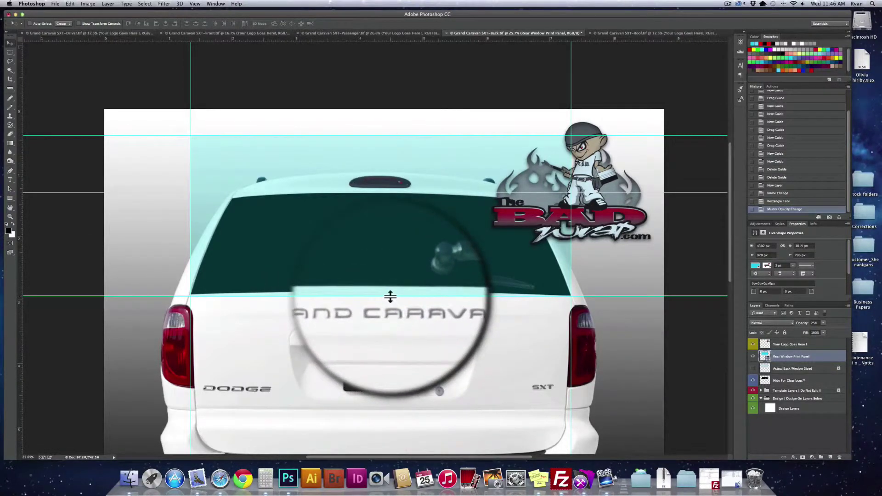
pyautogui.press('i')
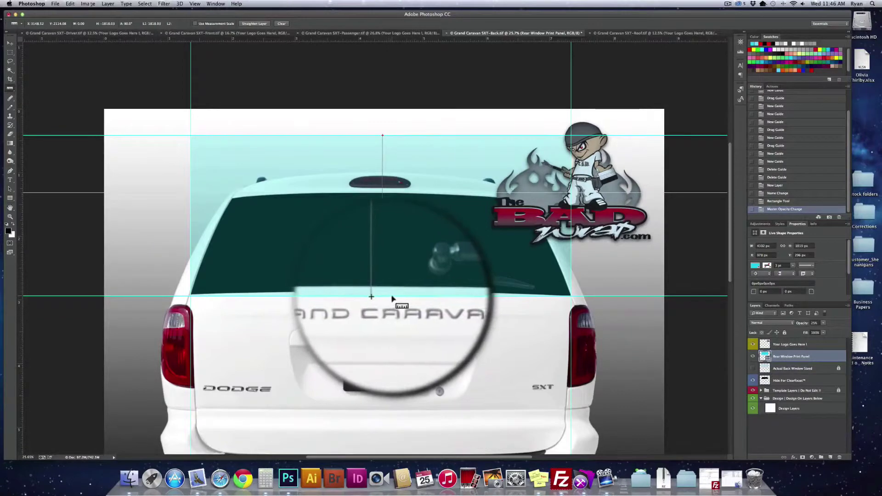
# Step: Measure 0.3 in bleed below and above the panel and add a horizontal bleed guide
pyautogui.moveTo(392, 297); pyautogui.dragTo(392, 310)
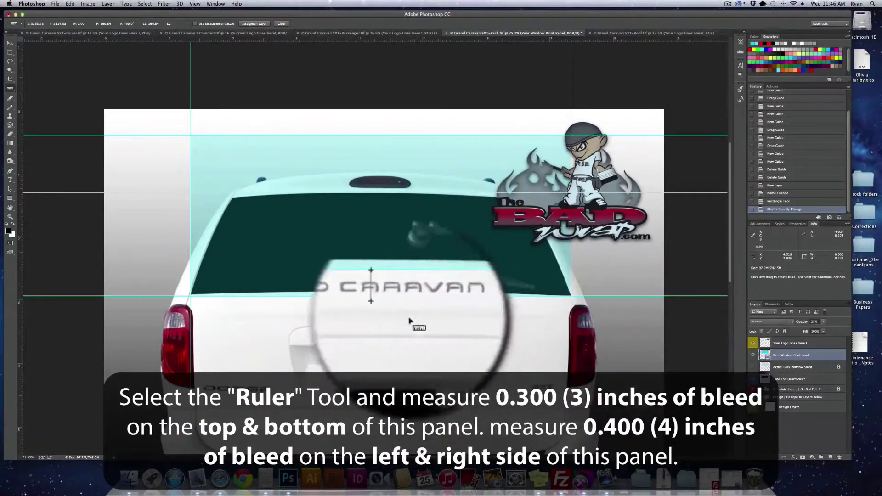
pyautogui.moveTo(392, 310); pyautogui.dragTo(392, 315)
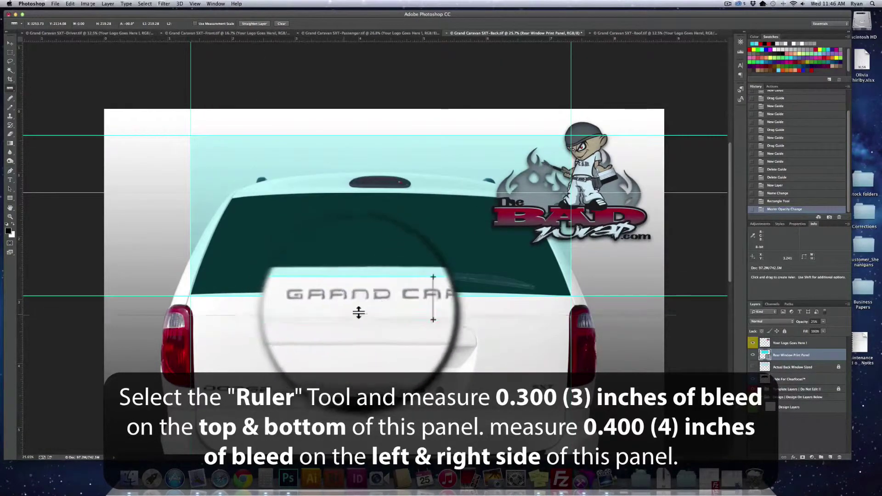
pyautogui.moveTo(359, 312); pyautogui.dragTo(372, 126)
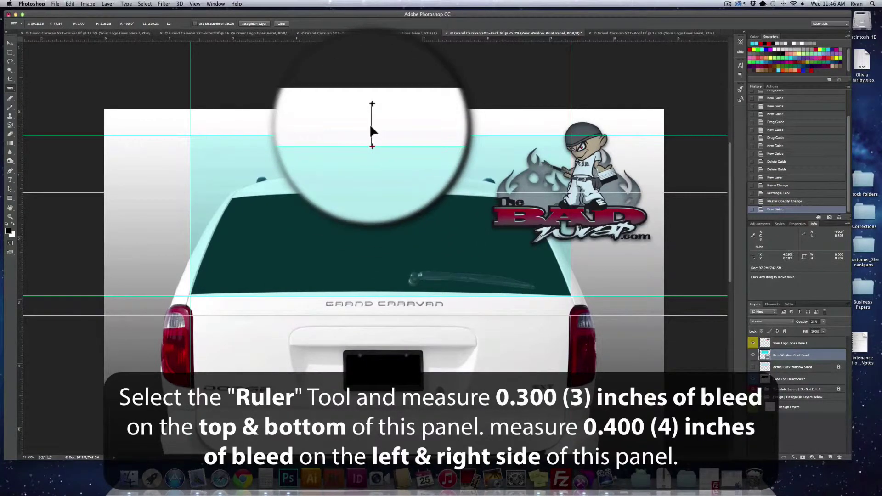
pyautogui.moveTo(371, 116); pyautogui.dragTo(371, 135)
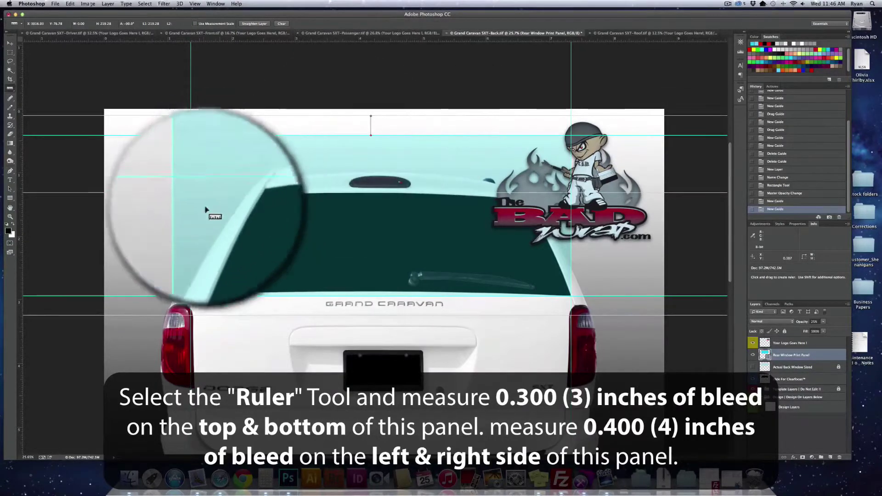
# Step: Measure 0.4 in bleed beside the panel and add a vertical bleed guide there
pyautogui.moveTo(192, 217); pyautogui.dragTo(163, 218)
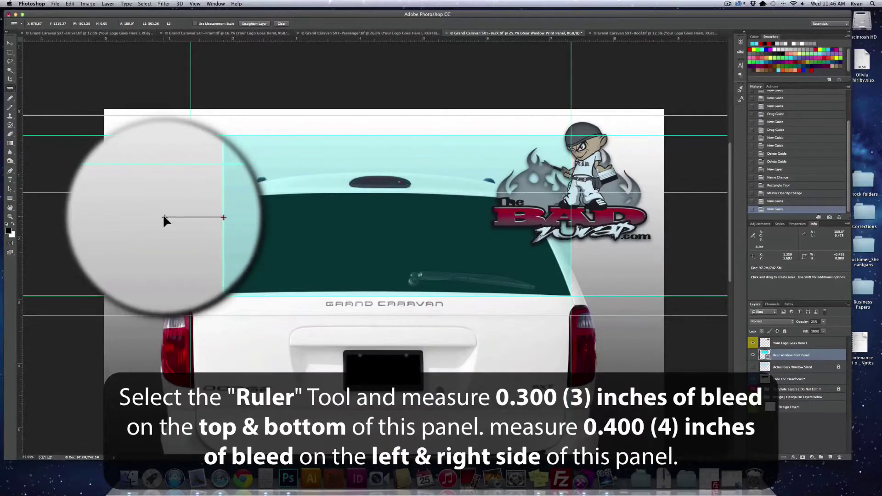
pyautogui.moveTo(163, 217); pyautogui.dragTo(163, 217)
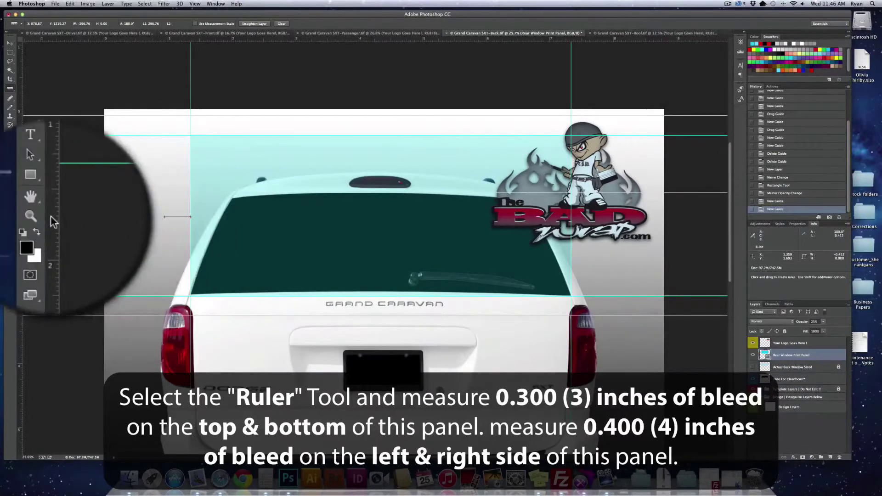
pyautogui.moveTo(163, 217)
pyautogui.mouseDown()
pyautogui.moveTo(551, 232)
pyautogui.moveTo(592, 247)
pyautogui.moveTo(580, 245)
pyautogui.mouseUp()
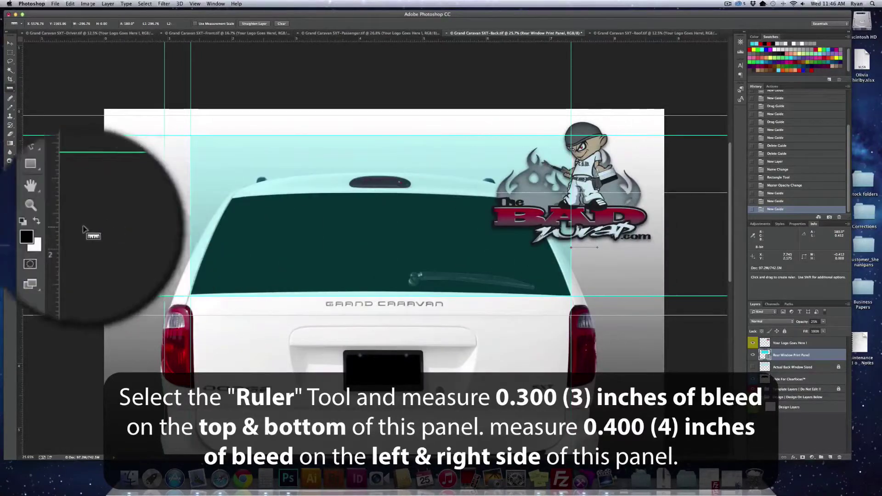
pyautogui.moveTo(54, 223); pyautogui.dragTo(597, 258)
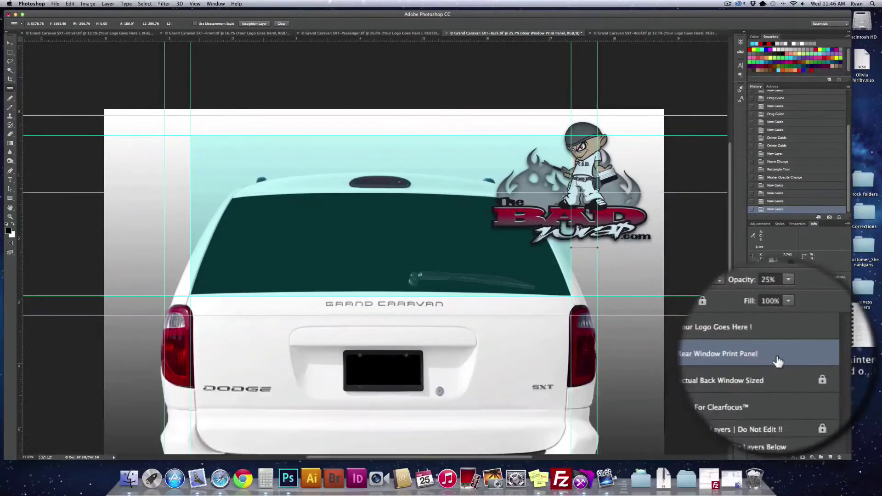
# Step: Free Transform the cyan panel so its top, bottom, left and right edges meet the bleed guides
pyautogui.hotkey('ctrl', 't')
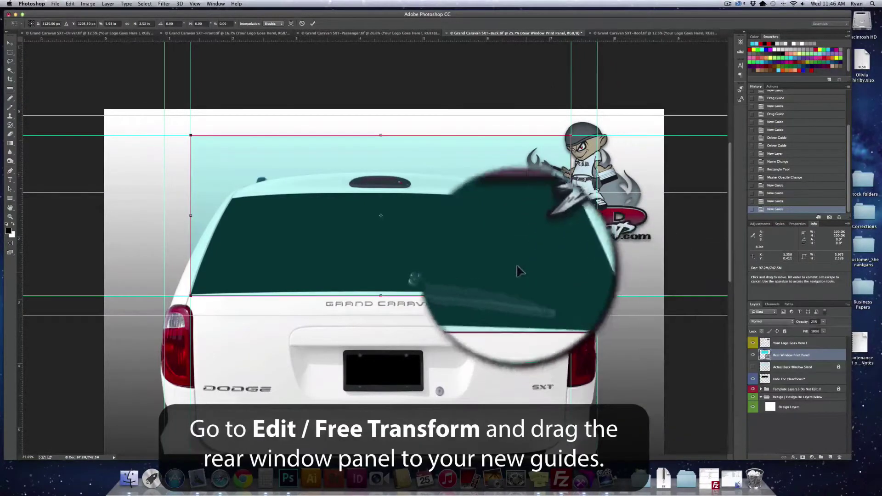
pyautogui.moveTo(381, 135); pyautogui.dragTo(381, 115)
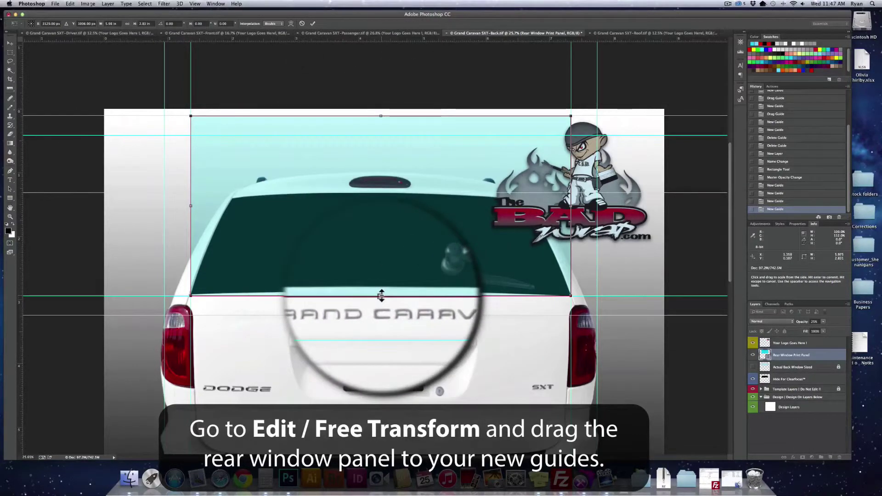
pyautogui.moveTo(381, 296); pyautogui.dragTo(381, 315)
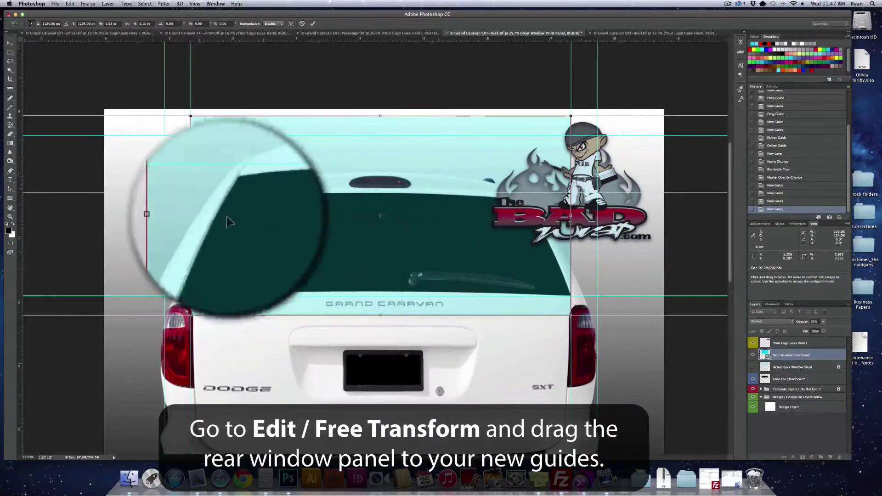
pyautogui.moveTo(191, 215); pyautogui.dragTo(165, 215)
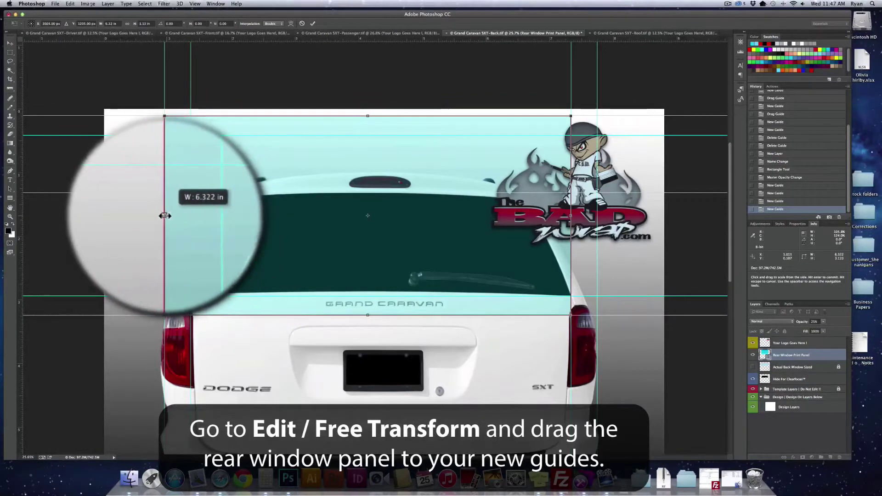
pyautogui.moveTo(571, 216); pyautogui.dragTo(596, 216)
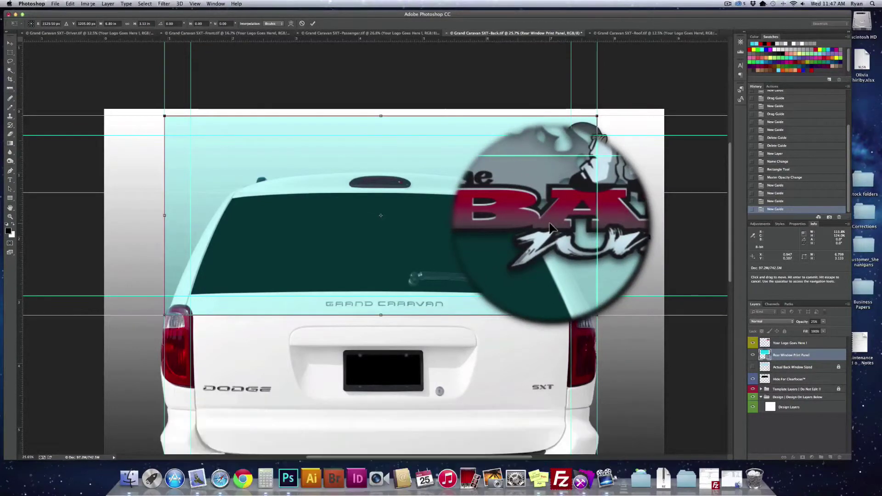
pyautogui.press('Return')
pyautogui.press('i')
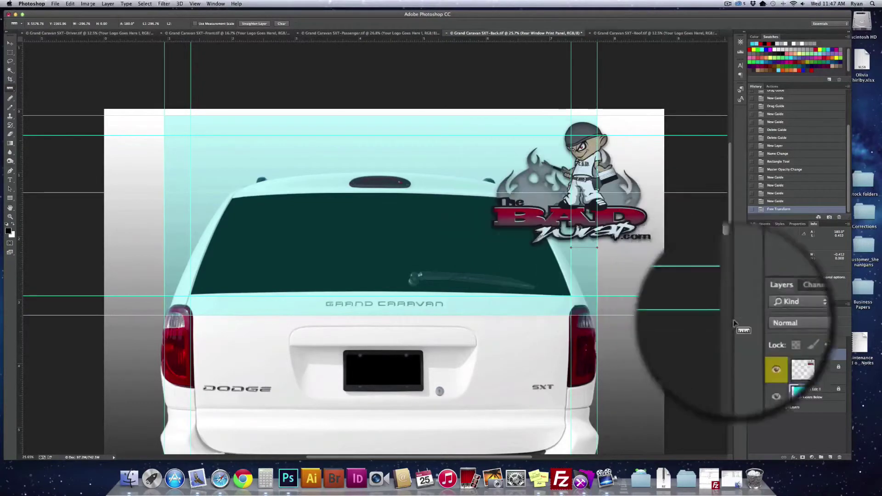
# Step: Compare the panel against the Actual Back Window Sized layer, then clear all guides
pyautogui.click(753, 368)
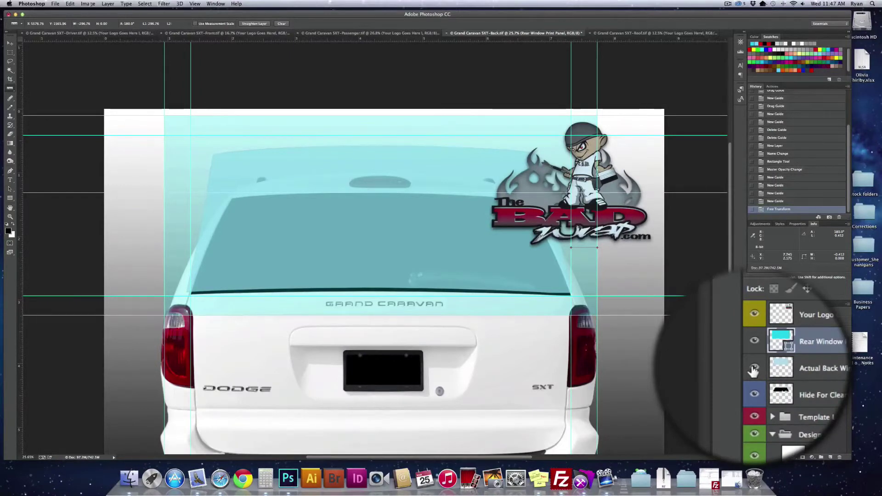
pyautogui.click(755, 369)
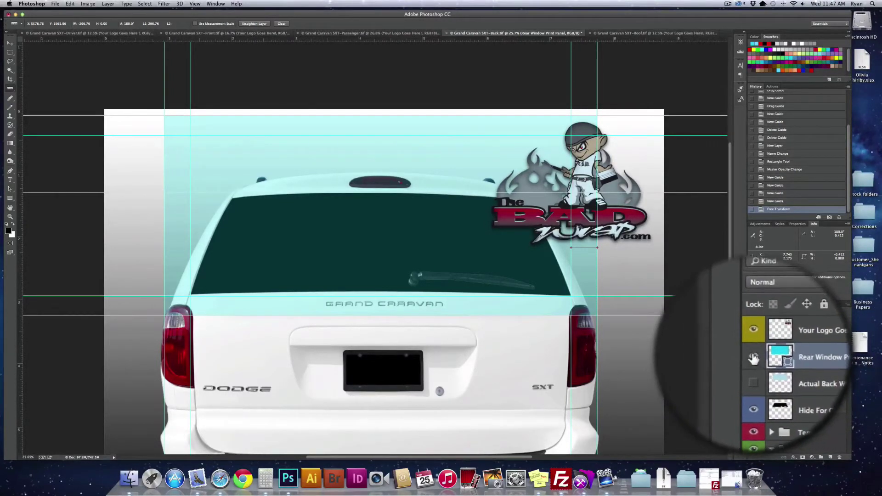
pyautogui.click(195, 3)
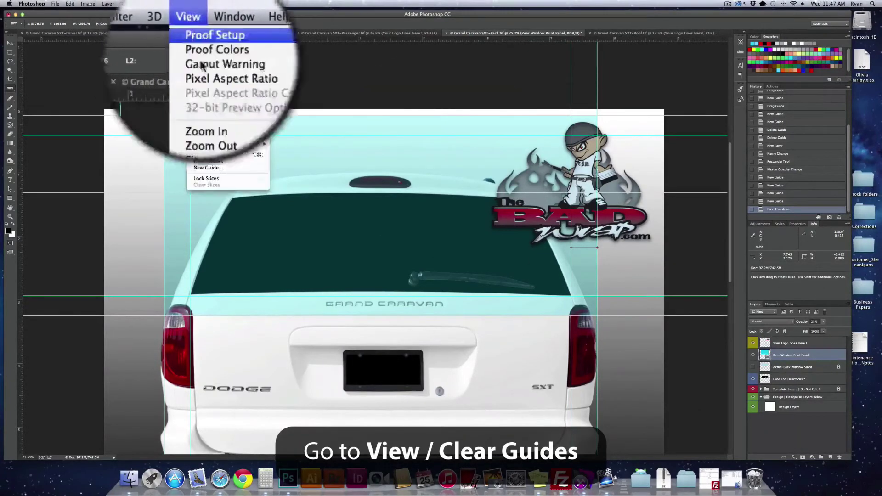
pyautogui.click(214, 161)
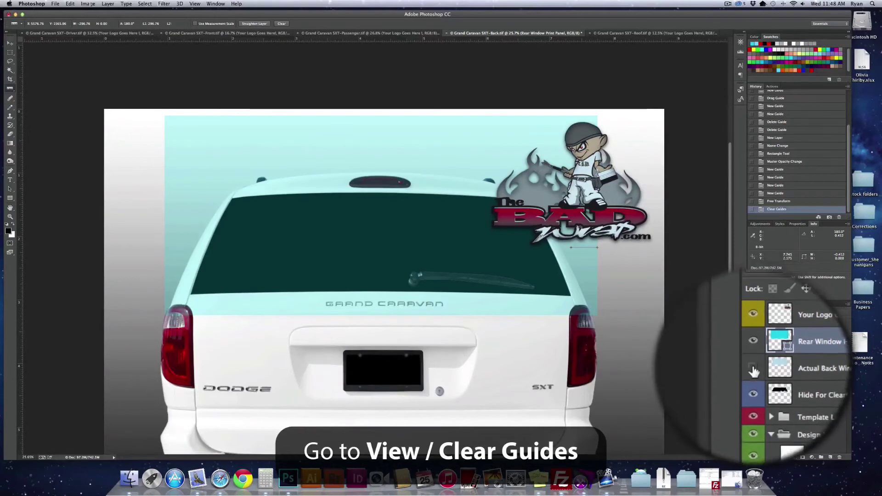
# Step: Recheck the panel's coverage against the back window layer before saving
pyautogui.click(754, 369)
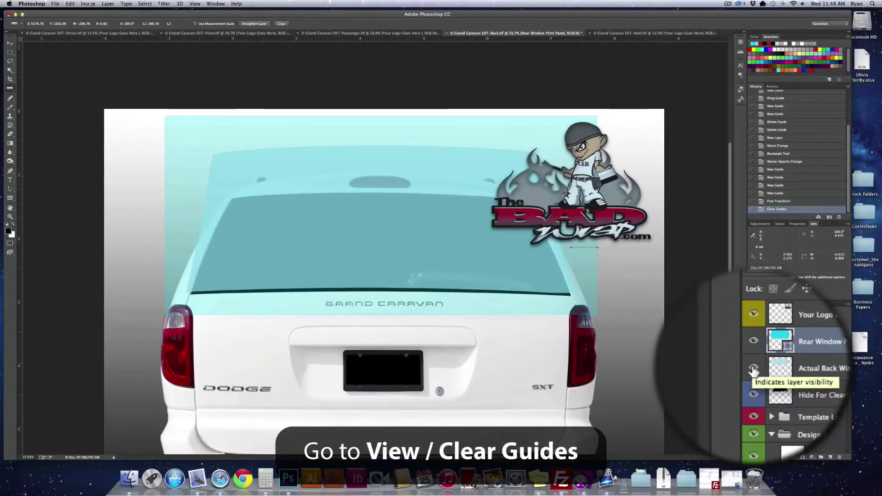
pyautogui.click(754, 369)
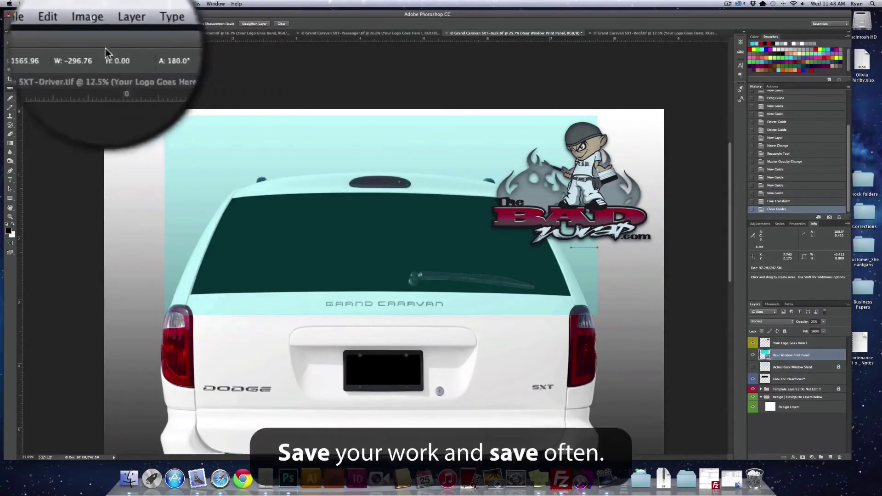
pyautogui.click(55, 4)
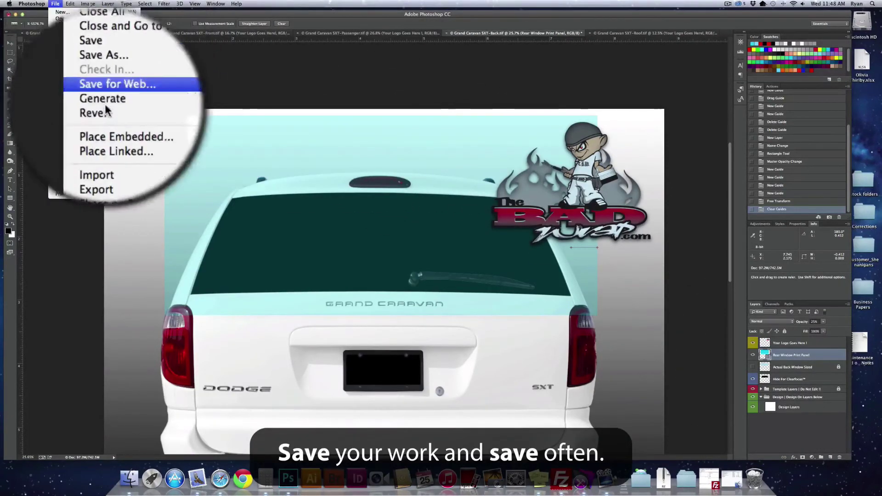